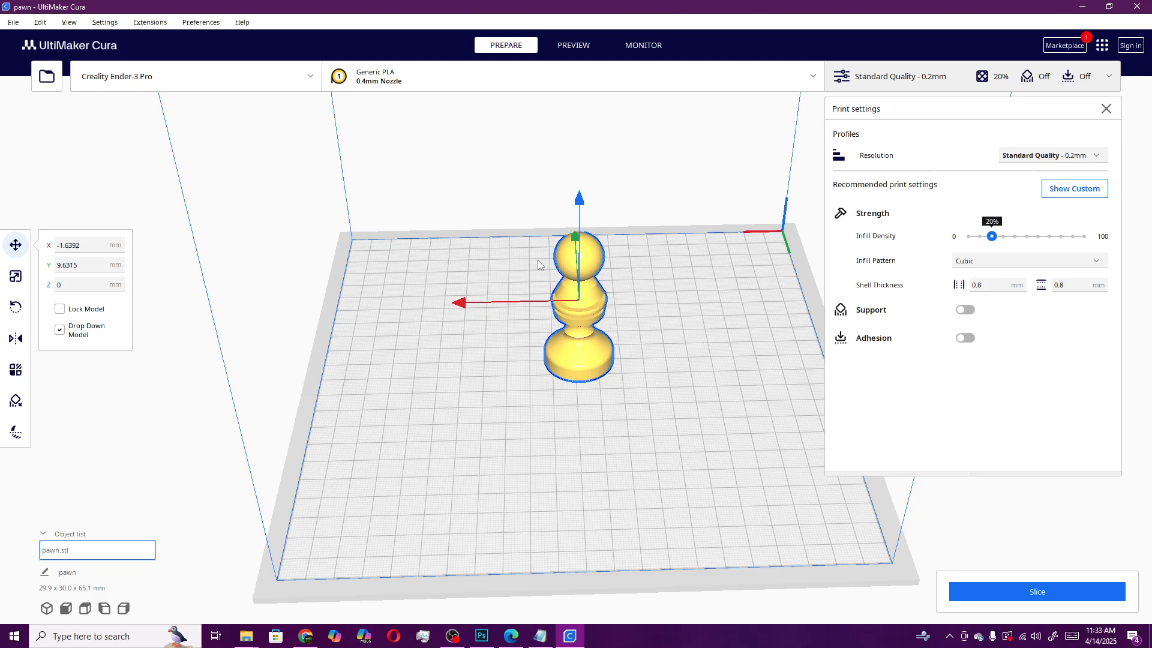
Examine the pawn on the build plate and the available resolution profiles
left_click(530, 390)
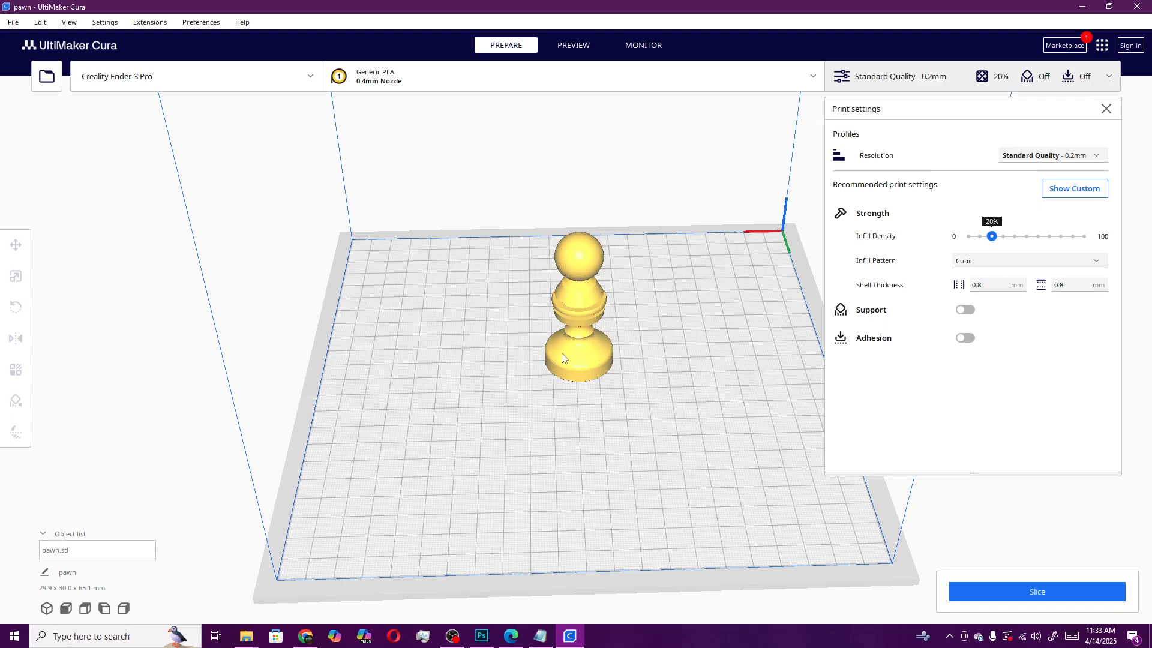
right_click_drag(612, 422, 636, 423)
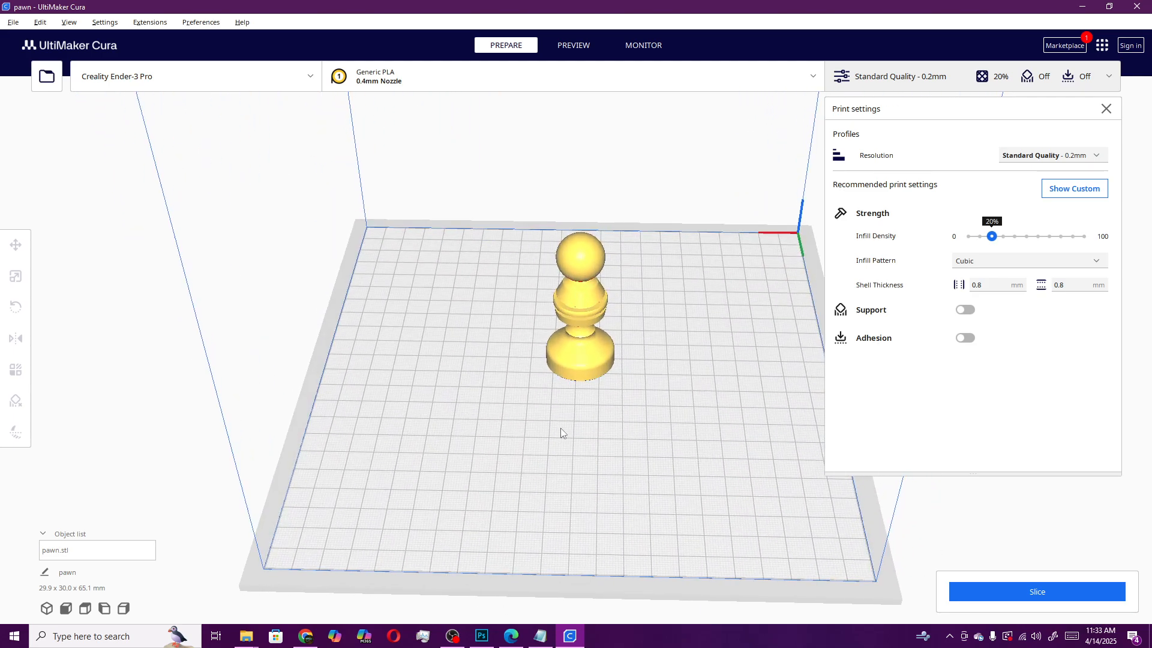
right_click_drag(530, 432, 669, 463)
right_click_drag(660, 415, 563, 412)
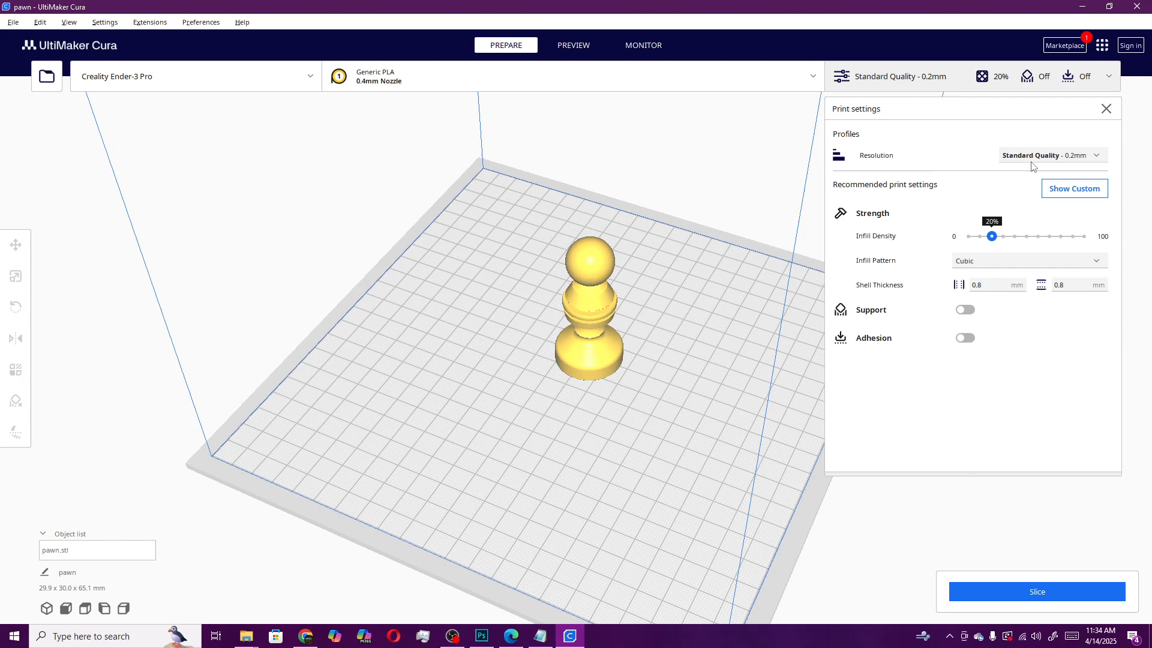
left_click(1074, 157)
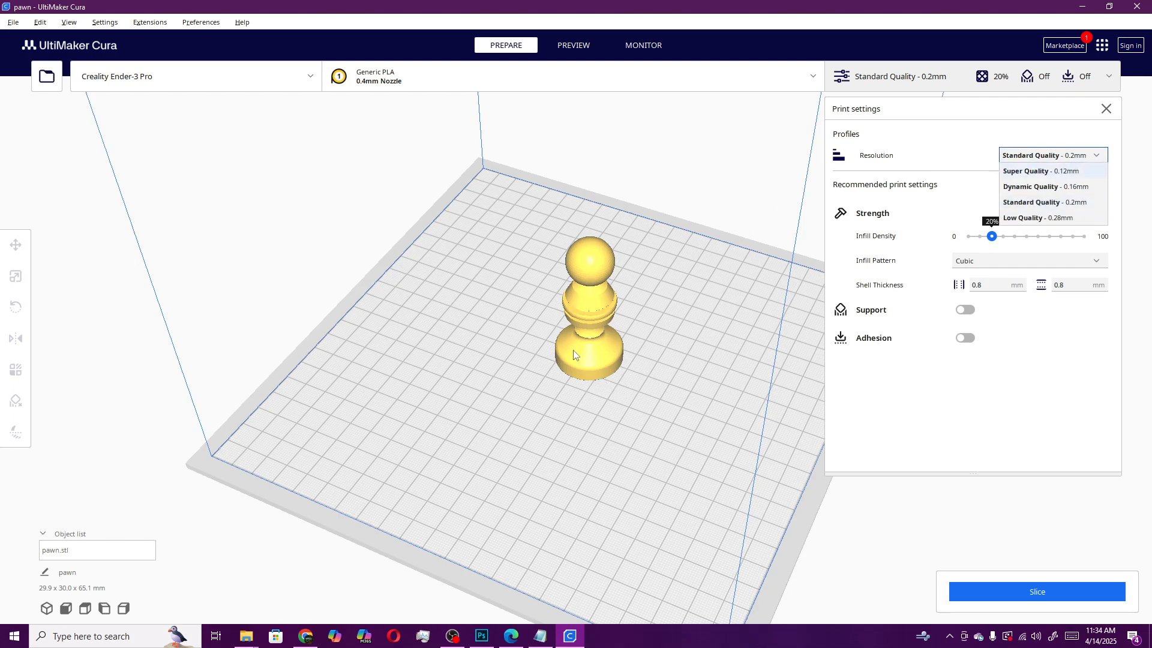
left_click(598, 384)
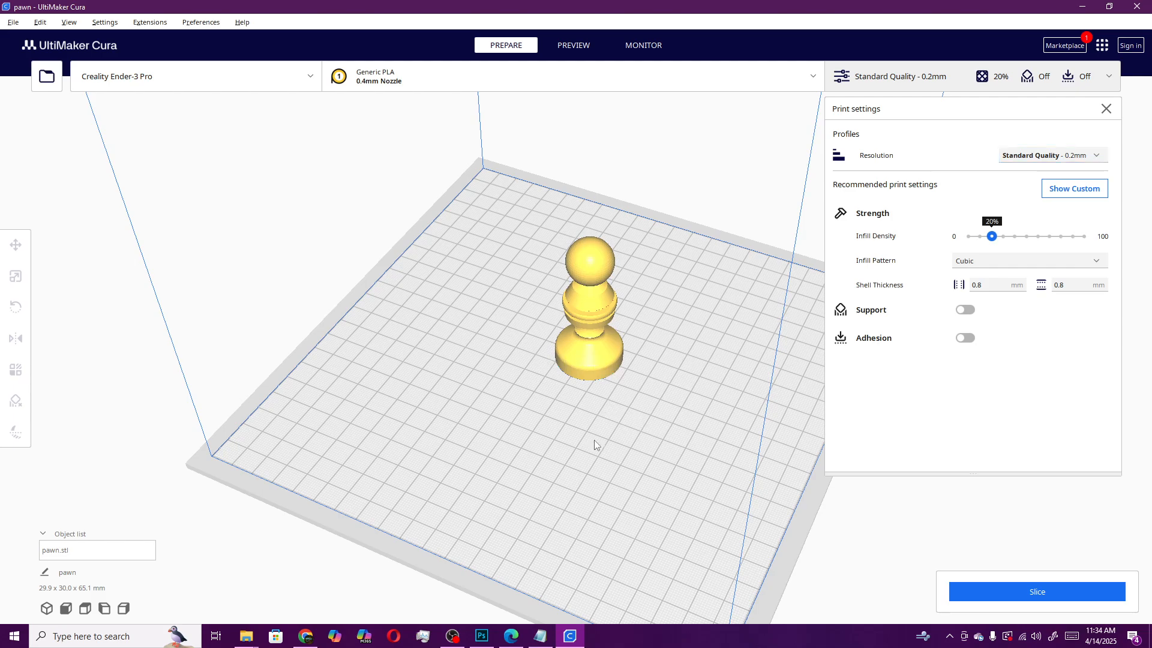
mouse_move(594, 444)
right_mouse_down()
mouse_move(675, 404)
mouse_move(667, 383)
mouse_move(579, 377)
mouse_move(671, 398)
mouse_move(575, 437)
right_mouse_up()
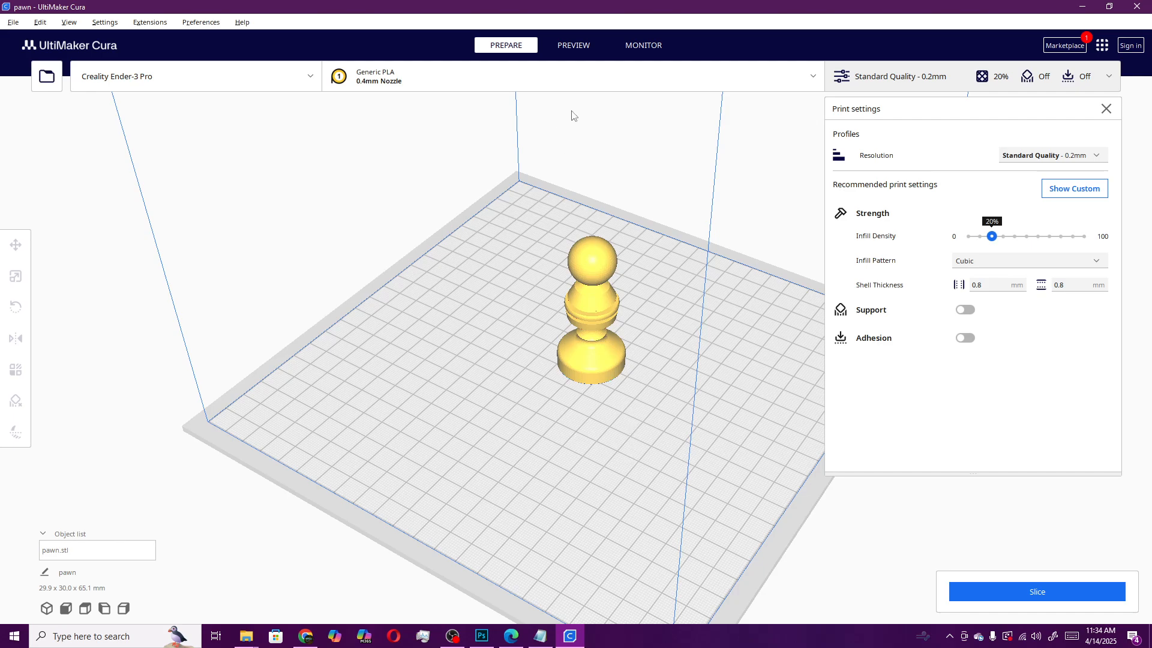
Slice the pawn with the current settings and switch to the layer preview
right_click(993, 239)
left_click(1013, 597)
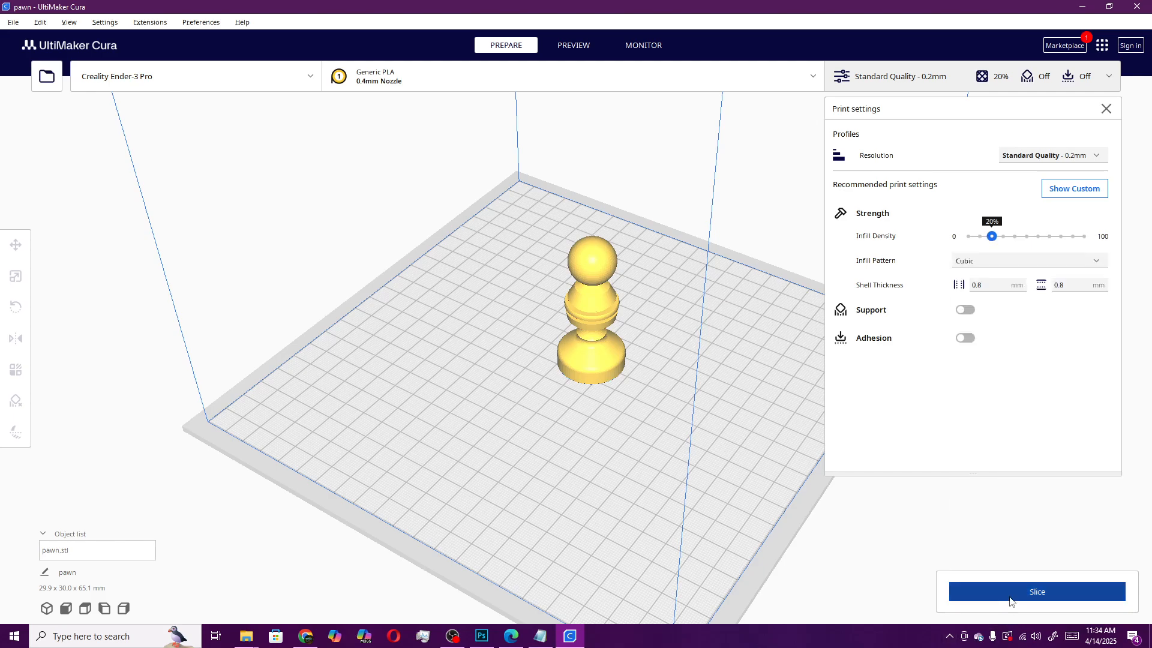
left_click(1014, 600)
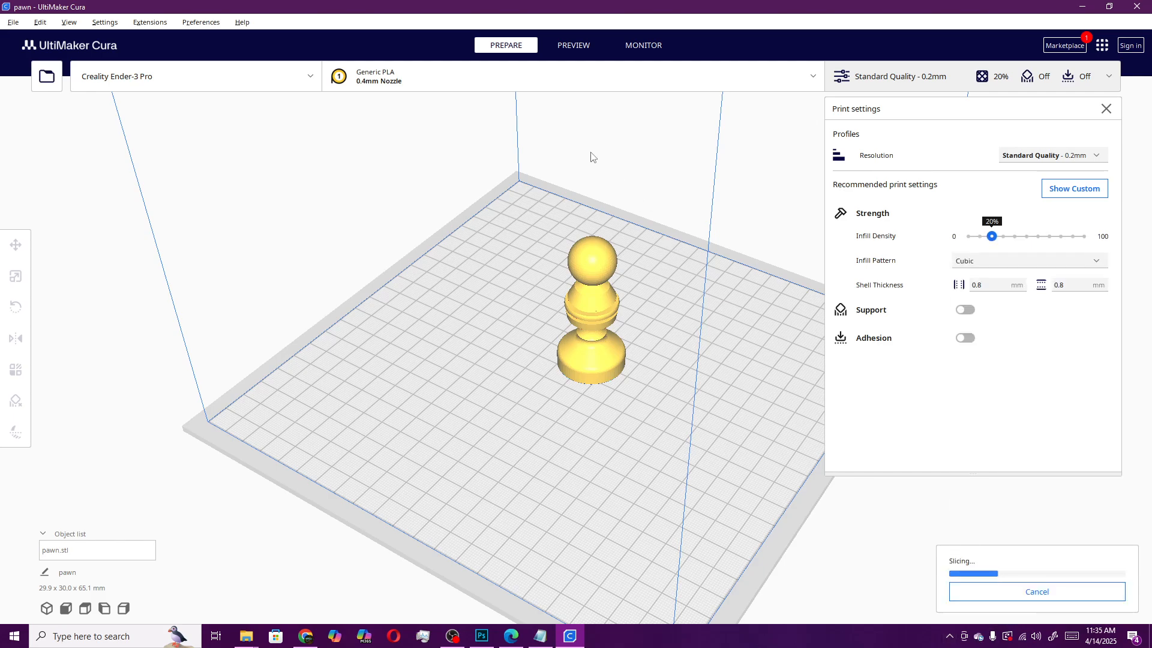
left_click(567, 40)
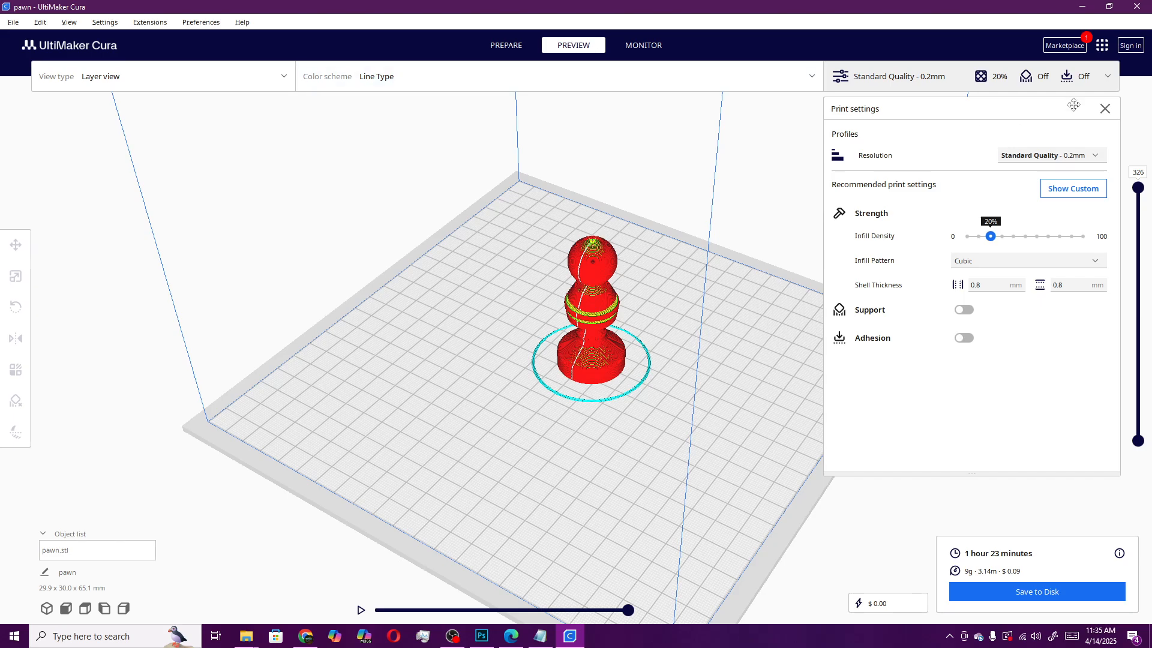
Examine the infill of the upper layers and the list of infill pattern choices
left_click_drag(1136, 187, 1143, 240)
right_click(1140, 214)
scroll(622, 316, "up", 5)
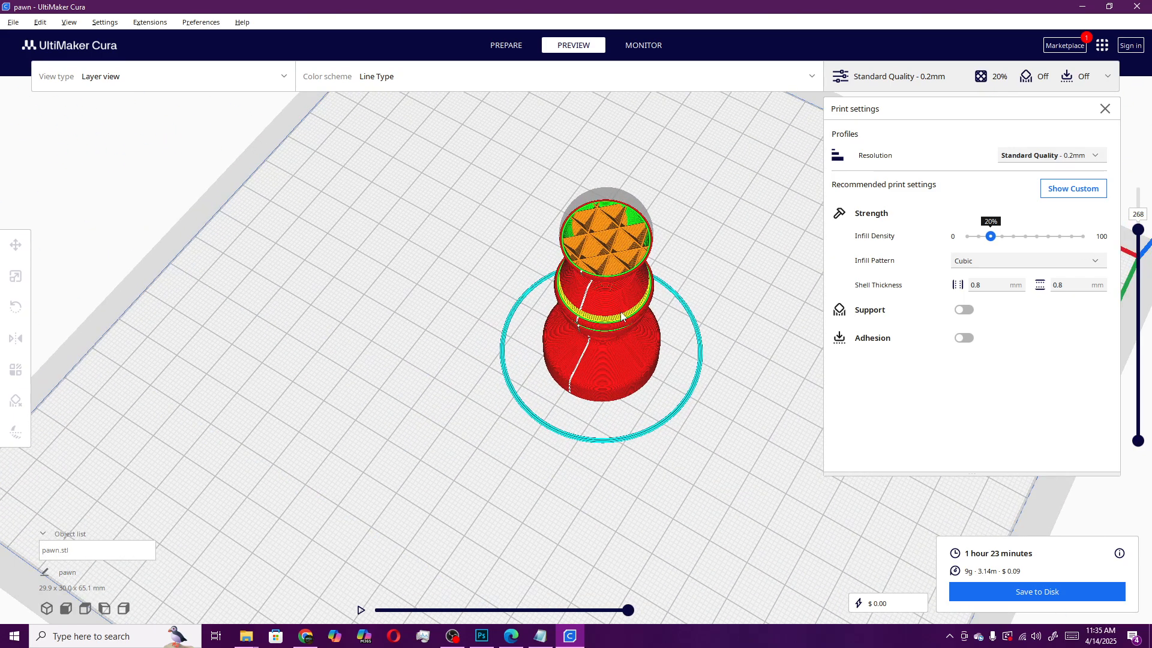
scroll(622, 316, "up", 3)
right_click_drag(682, 264, 652, 310)
left_click(965, 261)
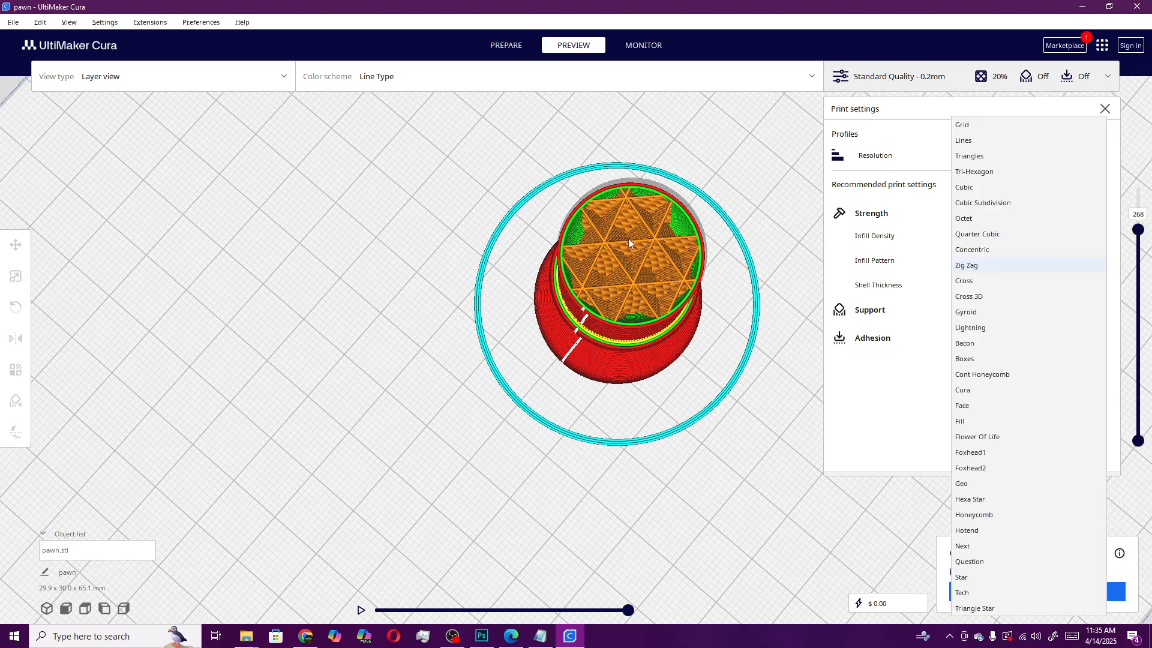
left_click(728, 197)
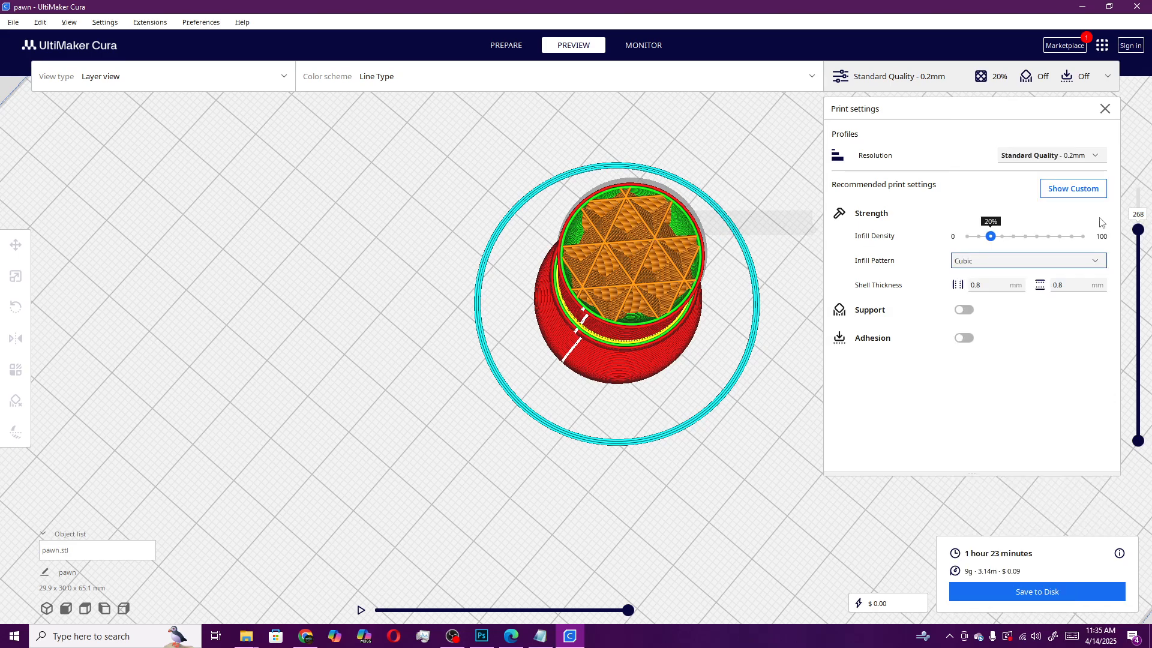
left_click_drag(1140, 237, 1146, 226)
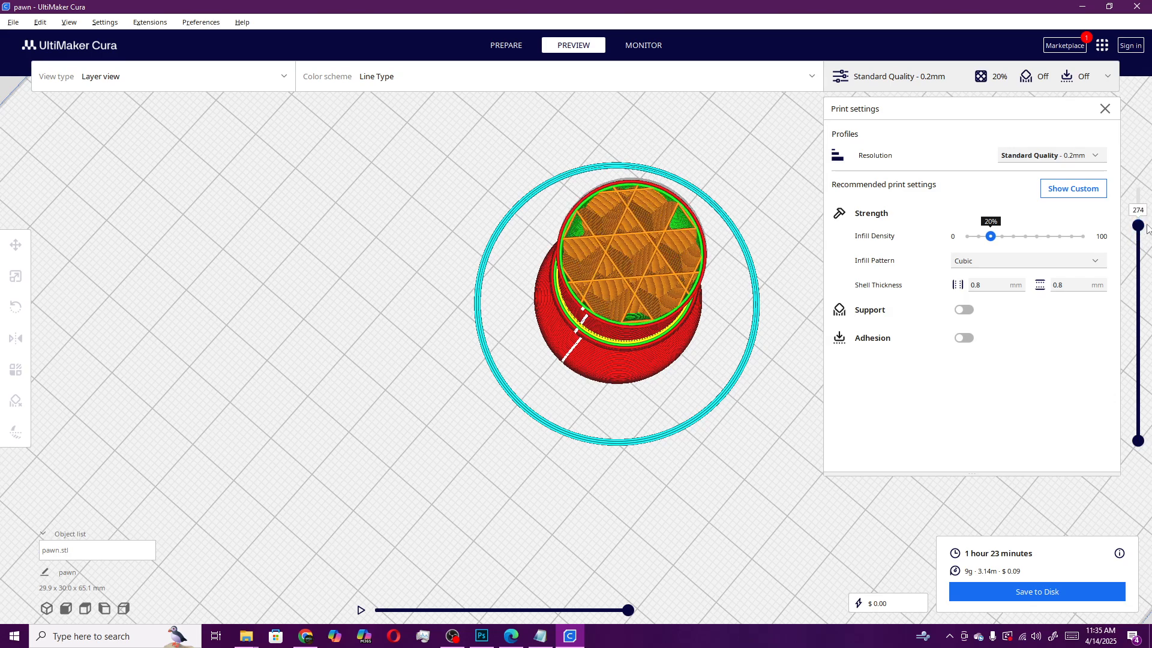
right_click(1146, 226)
right_click_drag(696, 390, 706, 370)
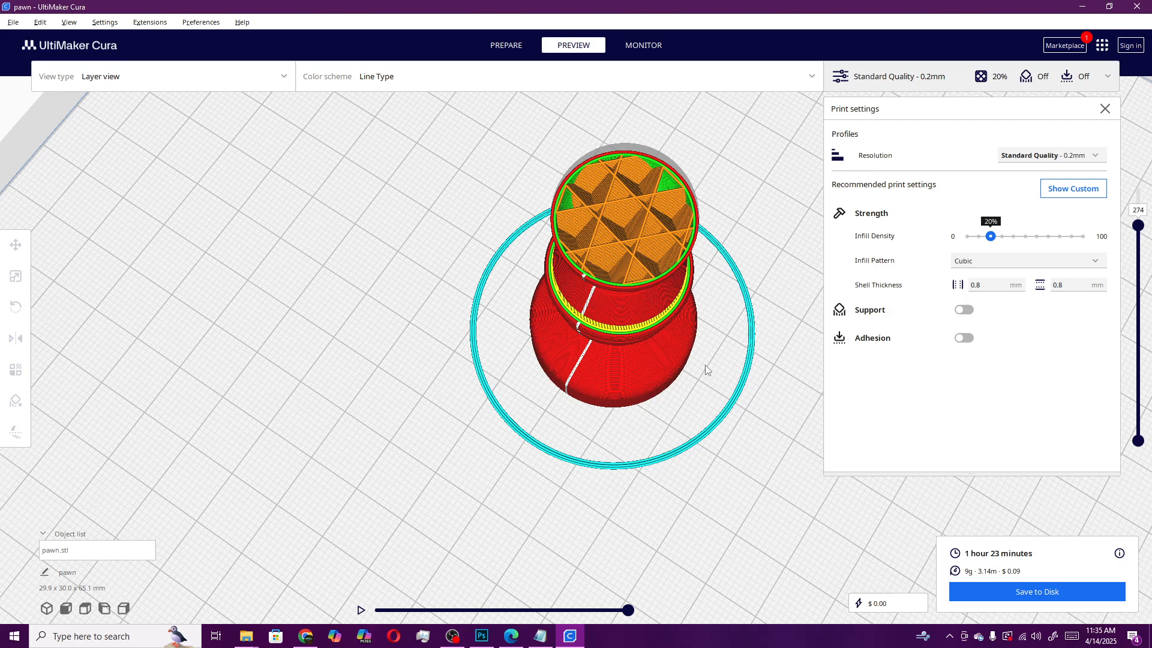
Set the infill pattern to Cont Honeycomb and re-slice the pawn
left_click(1099, 262)
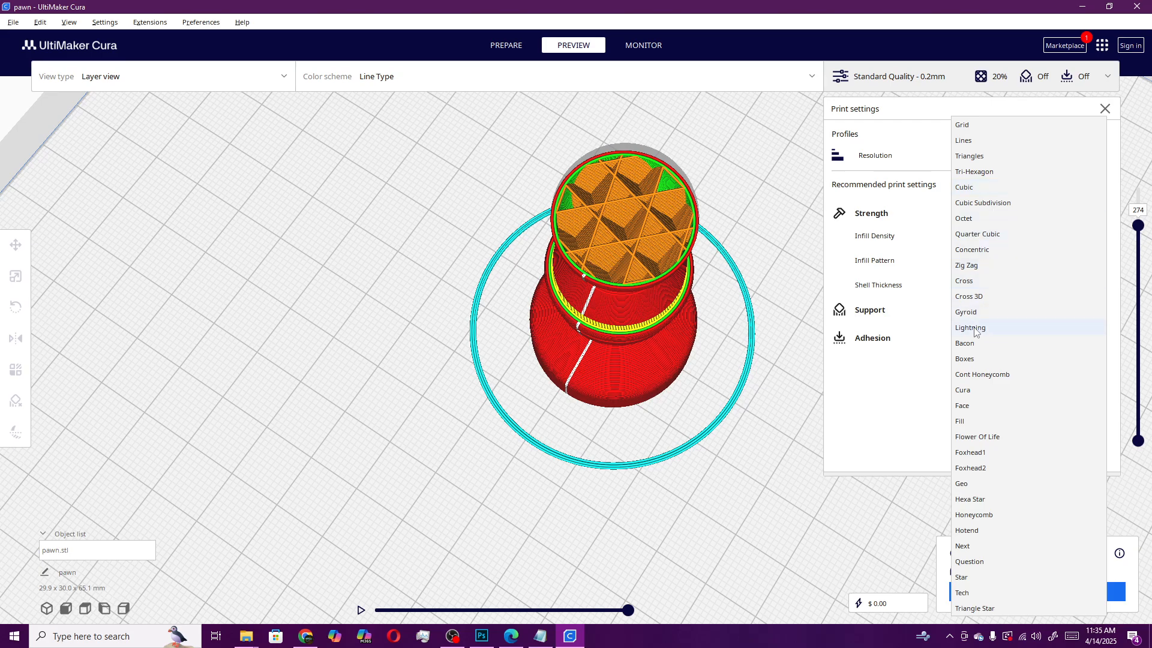
left_click(984, 375)
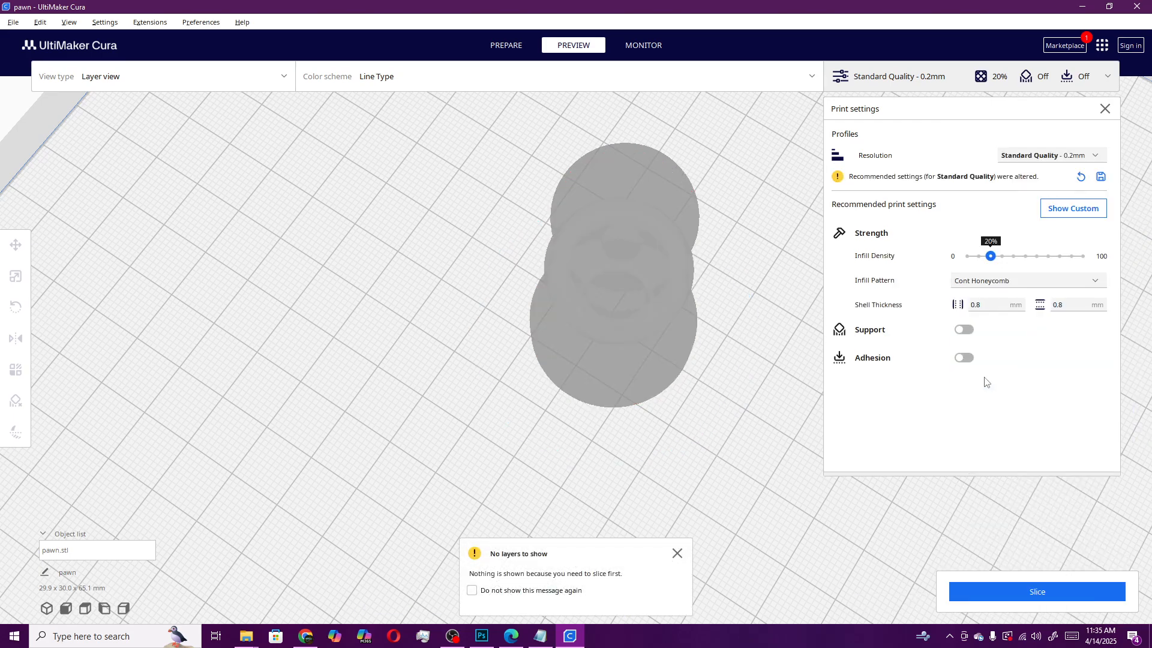
left_click(1038, 591)
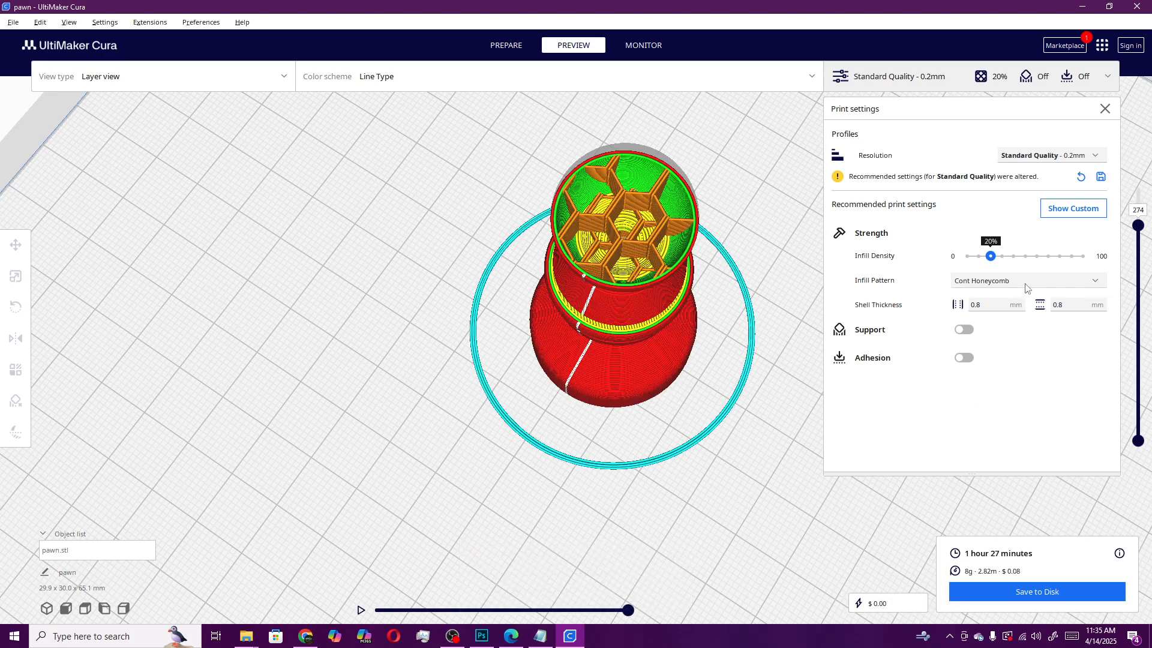
Set the infill density to 70% and re-slice the pawn
left_click_drag(1139, 230, 1139, 264)
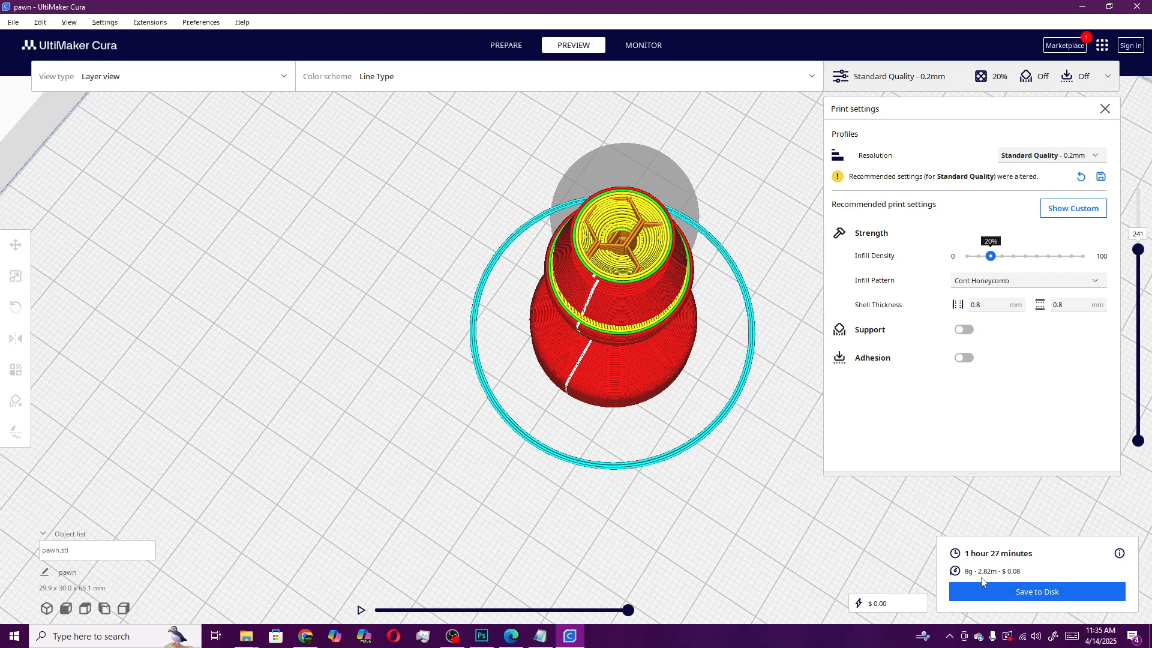
left_click_drag(994, 258, 1049, 257)
right_click(1012, 256)
left_click(1013, 257)
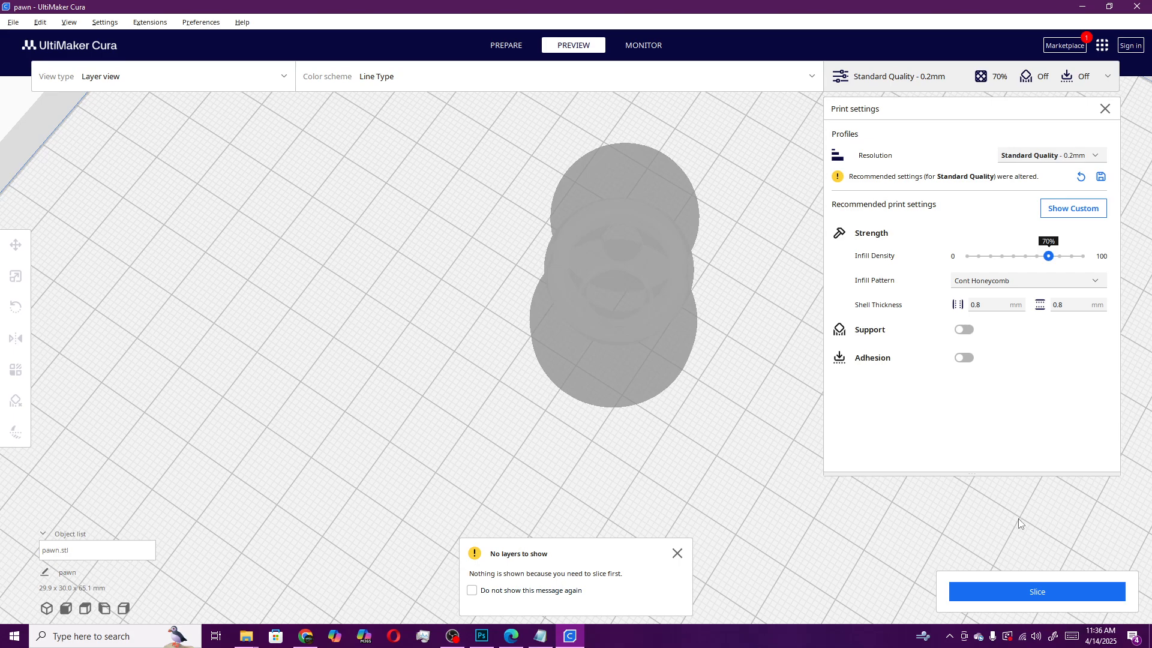
left_click(1039, 592)
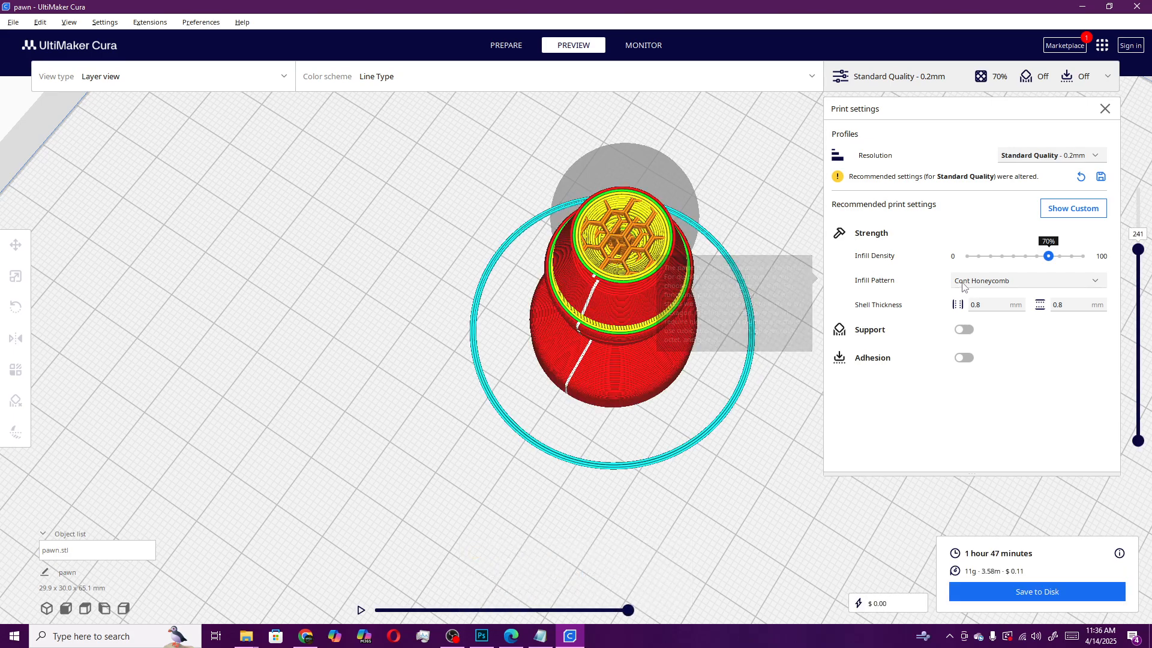
Set the infill density to 90% and re-slice the pawn
left_click_drag(1049, 257, 1072, 258)
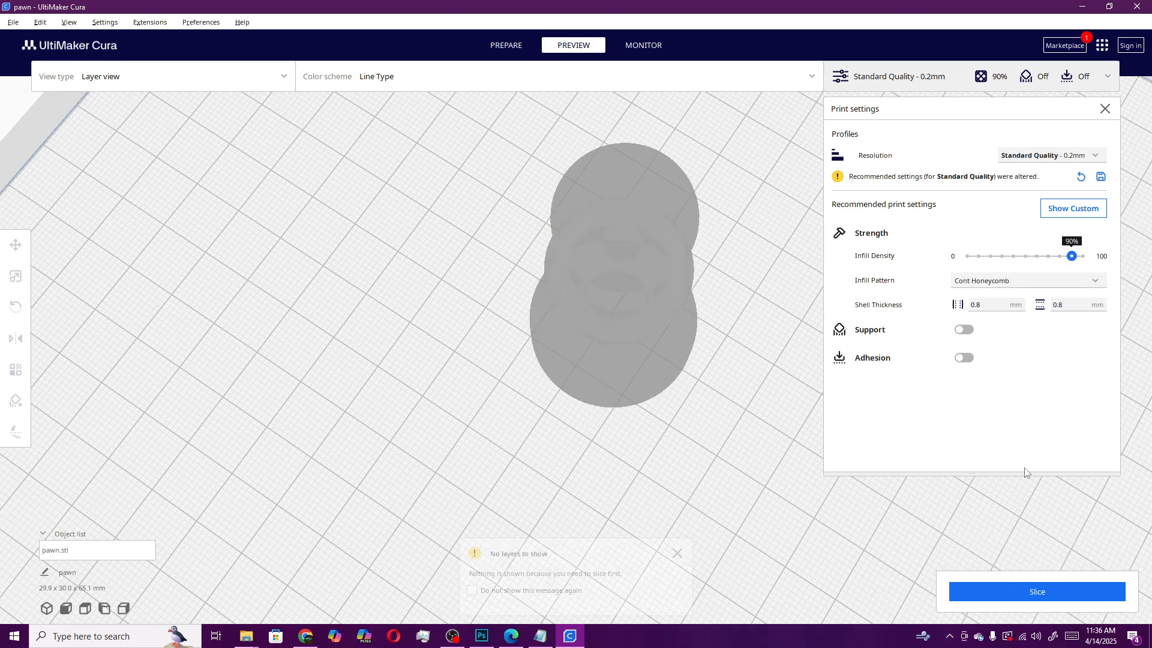
left_click(1025, 593)
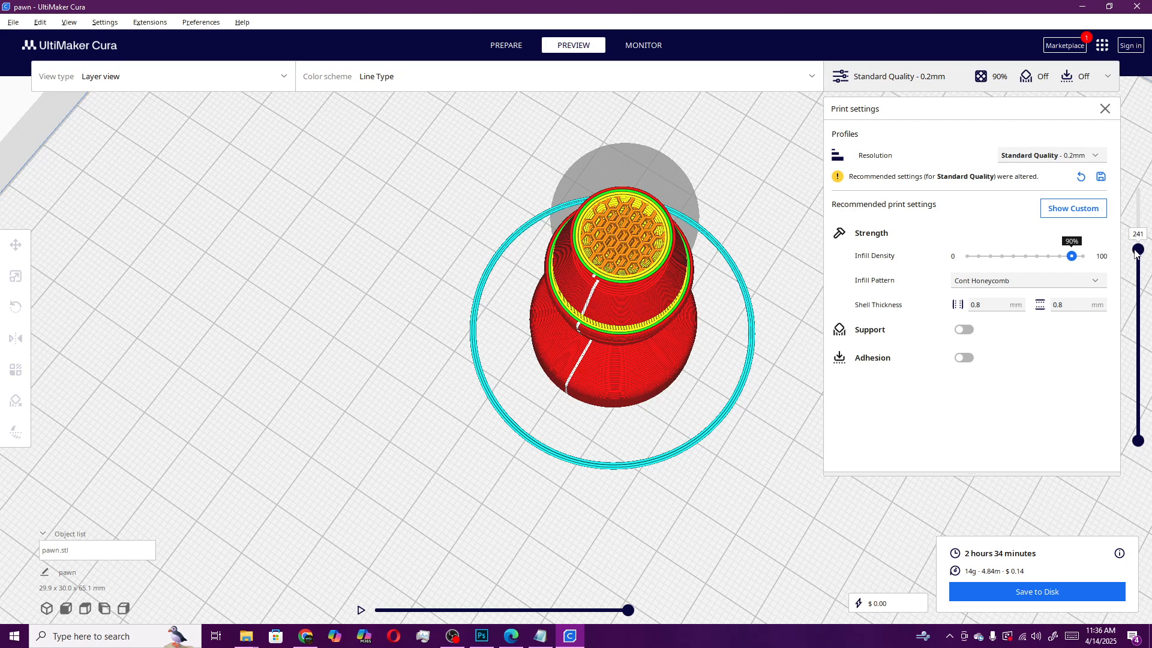
left_click_drag(1138, 249, 1147, 252)
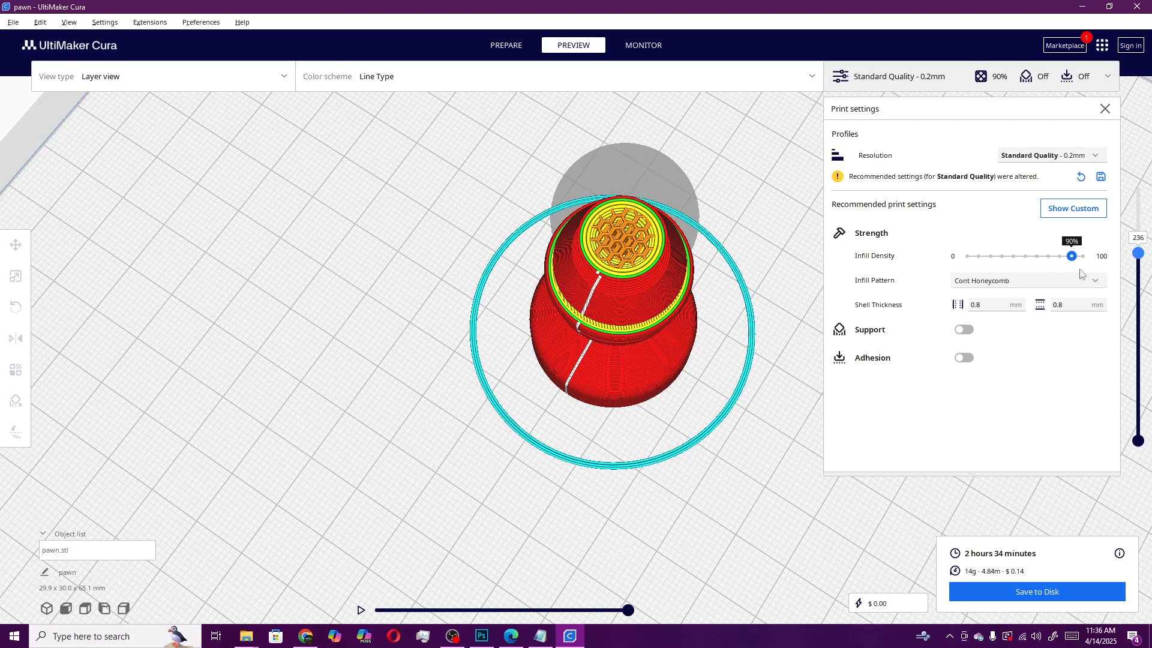
Set the infill density back to 20%
left_click_drag(1072, 256, 991, 256)
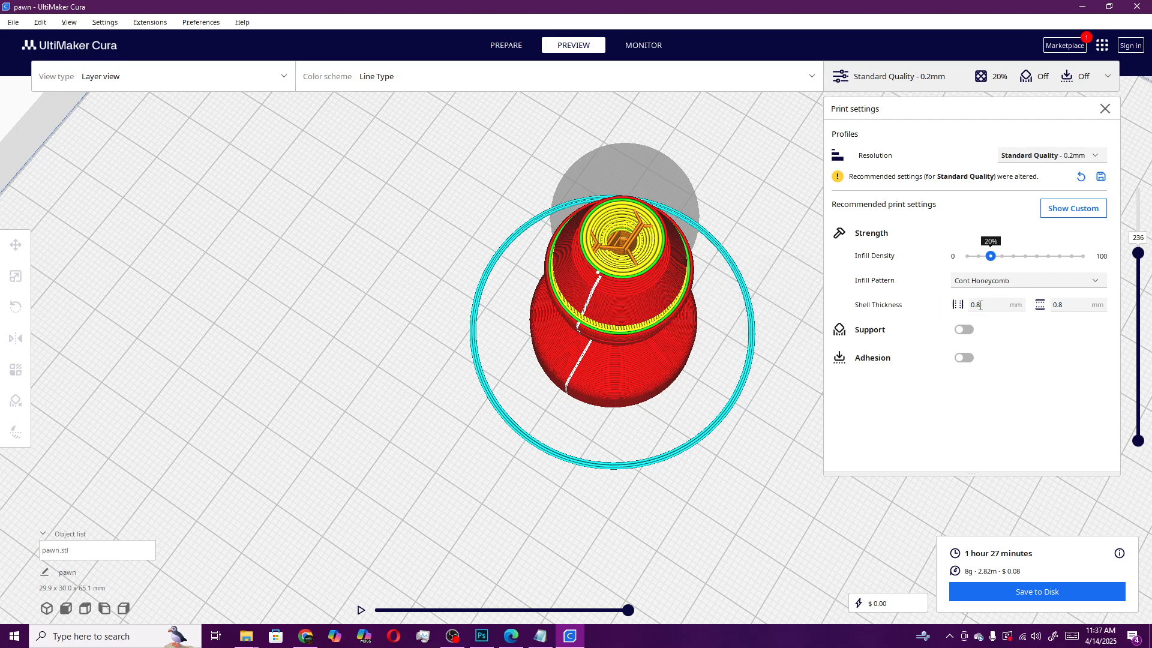
left_click_drag(990, 302, 968, 304)
left_click_drag(1077, 303, 1043, 313)
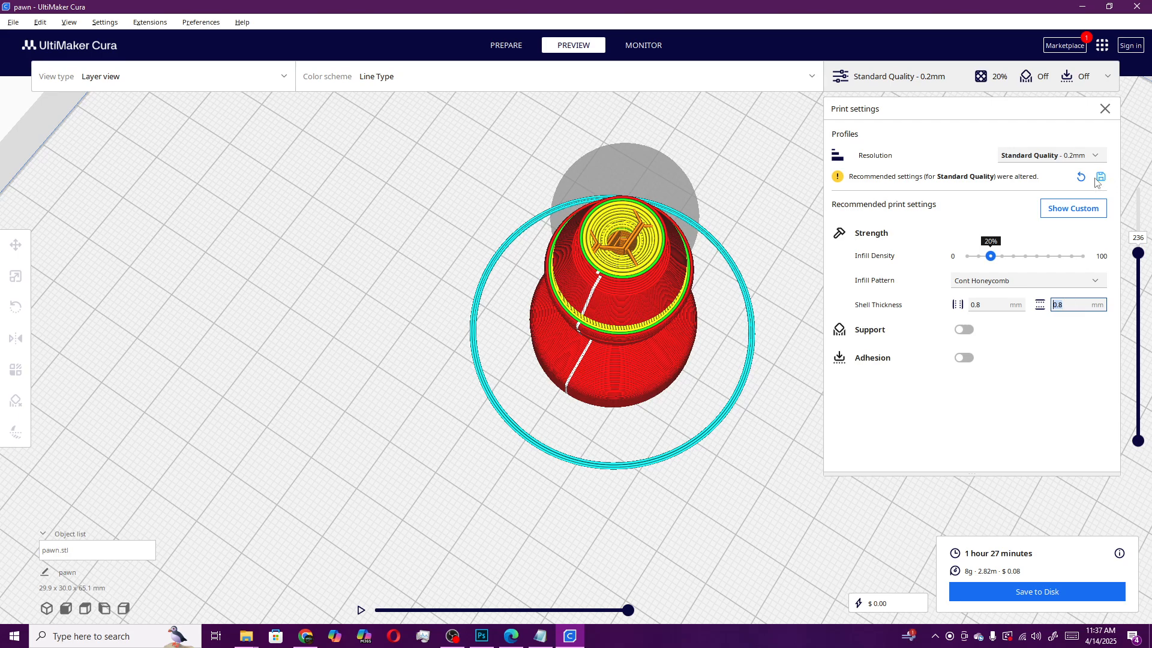
left_click(1079, 306)
scroll(615, 266, "up", 3)
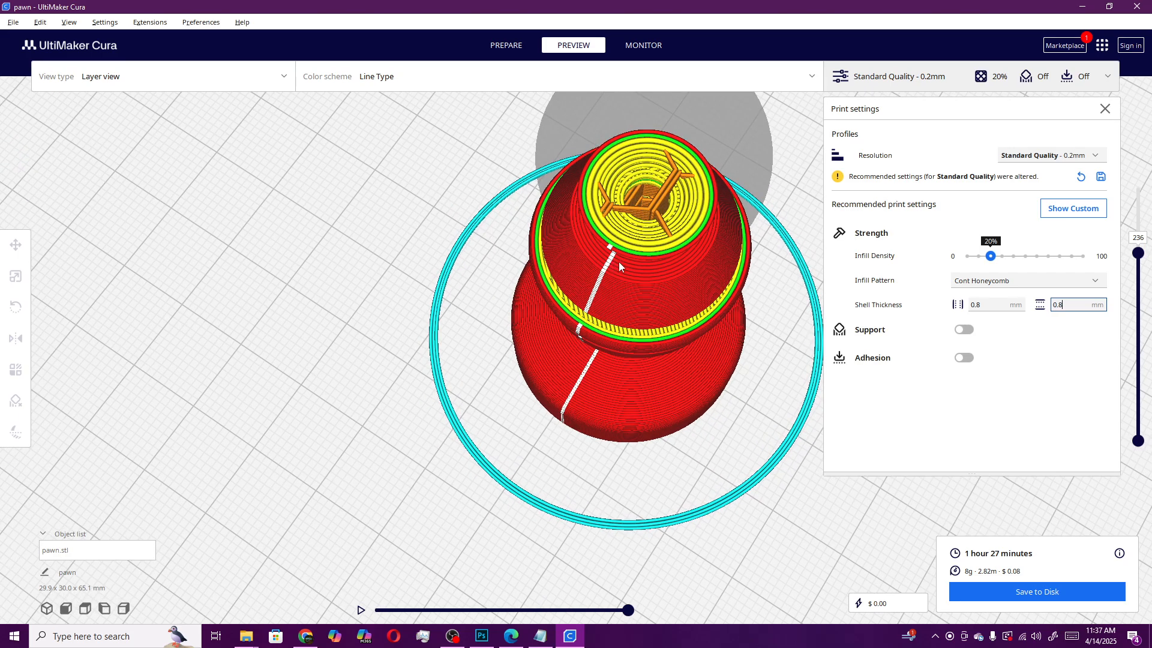
Set the wall thickness to 3 mm and re-slice the pawn
left_click_drag(1140, 255, 1148, 255)
right_click(1148, 257)
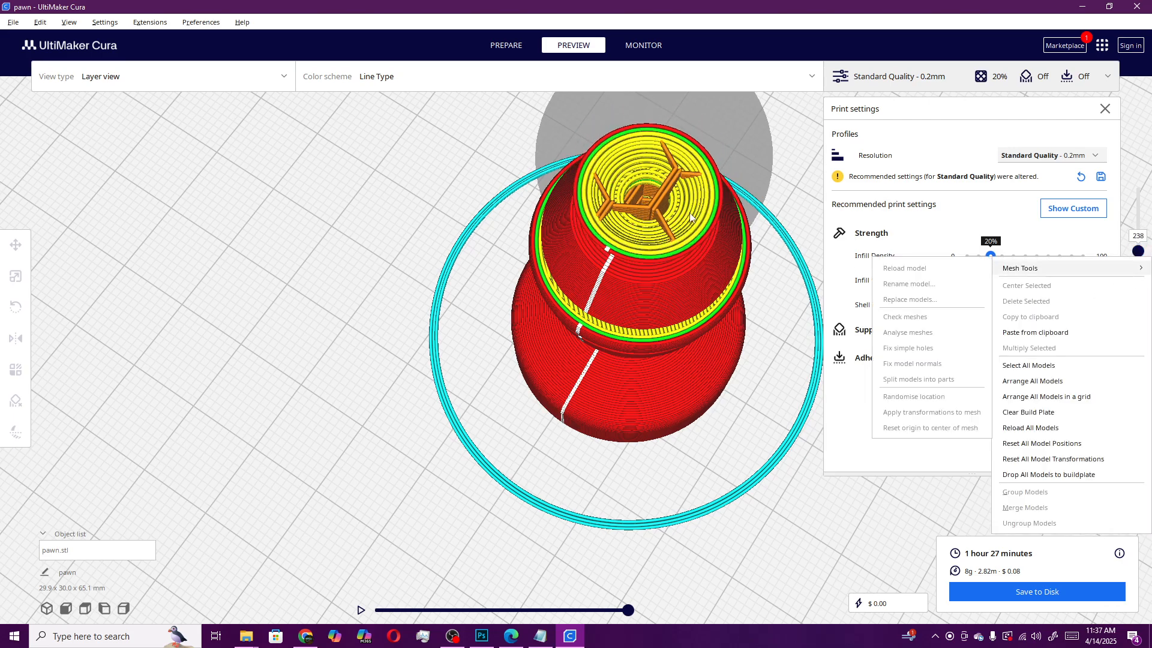
left_click(728, 357)
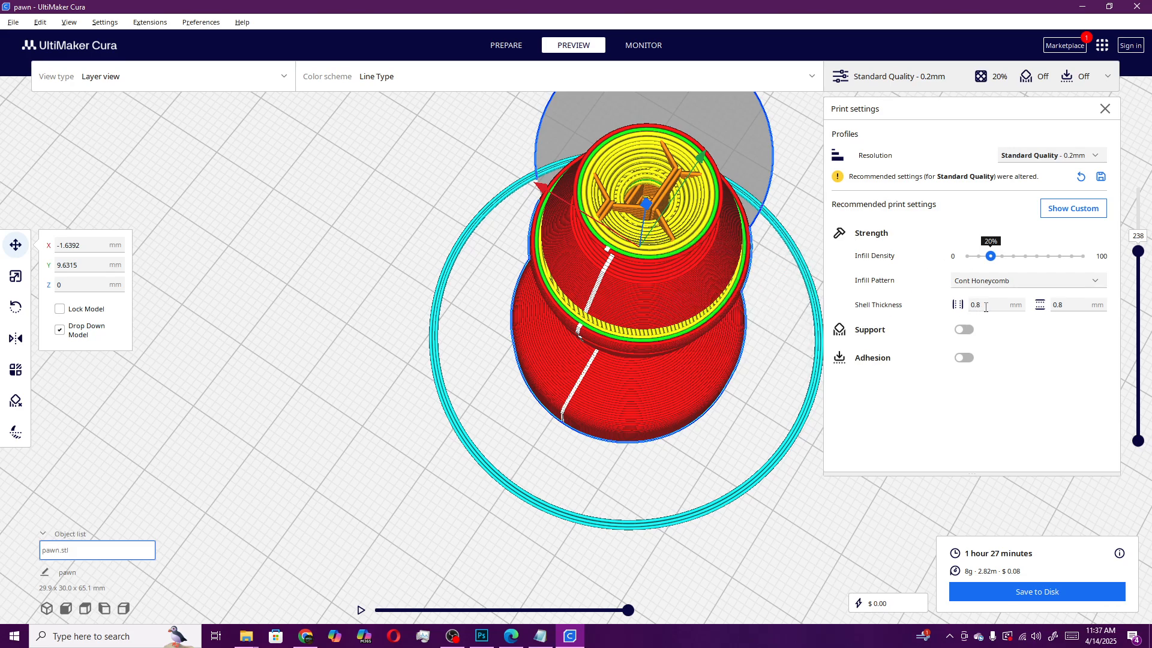
left_click_drag(995, 306, 959, 307)
type("3")
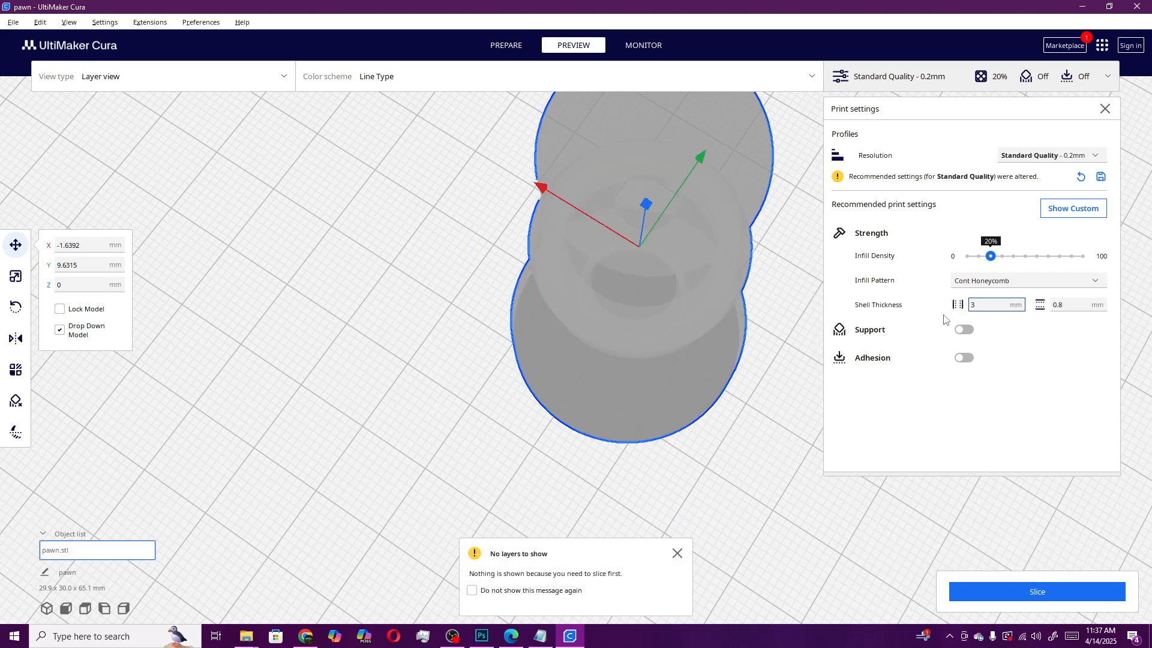
left_click(1031, 594)
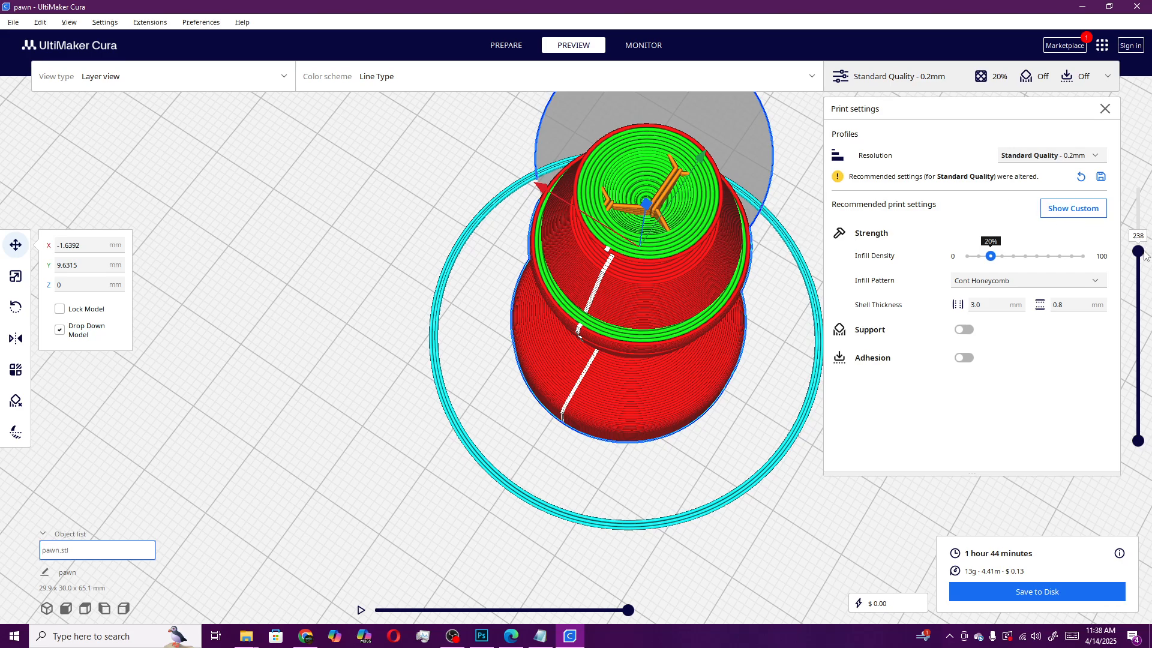
Enable support generation for the pawn
left_click_drag(1144, 255, 1150, 234)
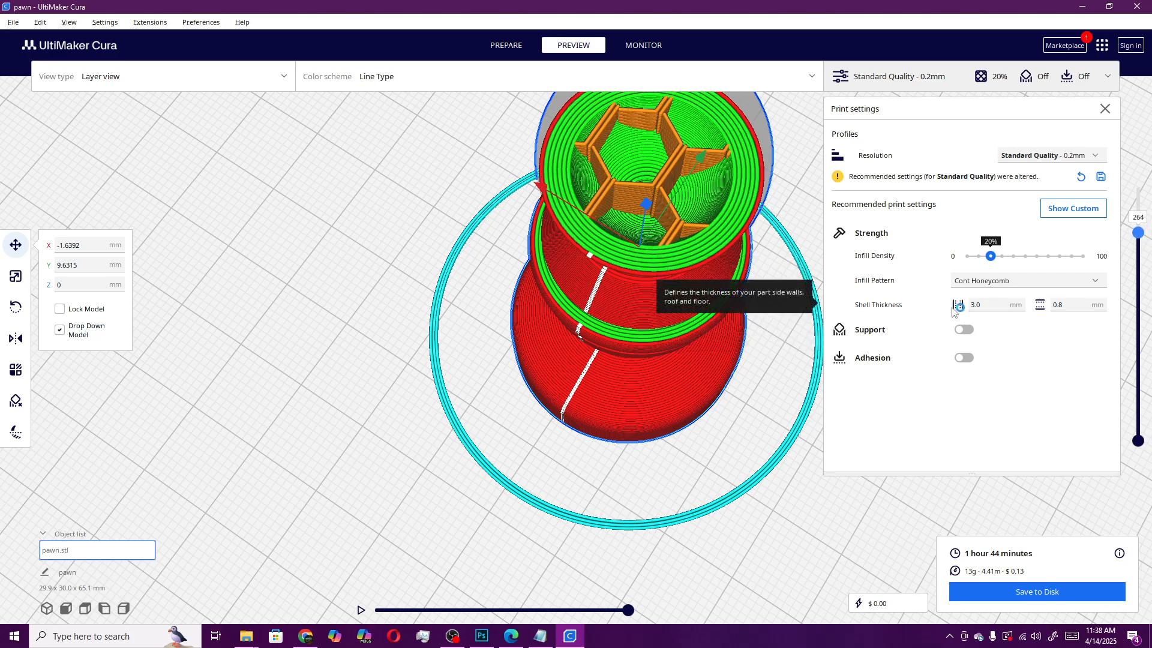
right_click_drag(765, 383, 652, 309)
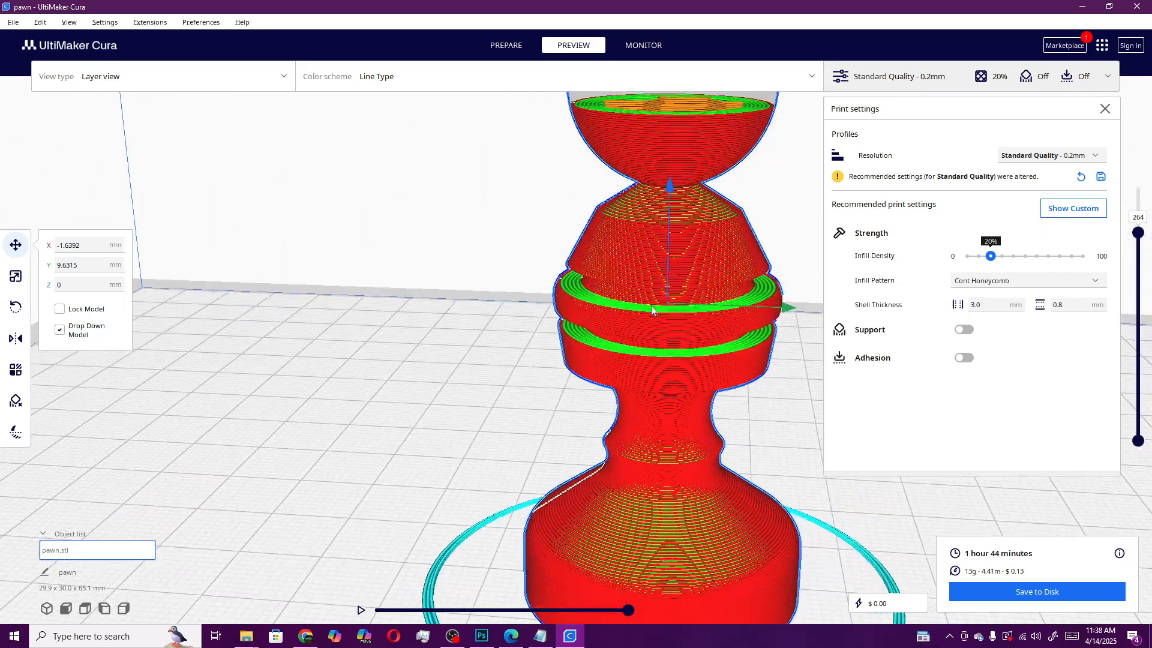
left_click(964, 330)
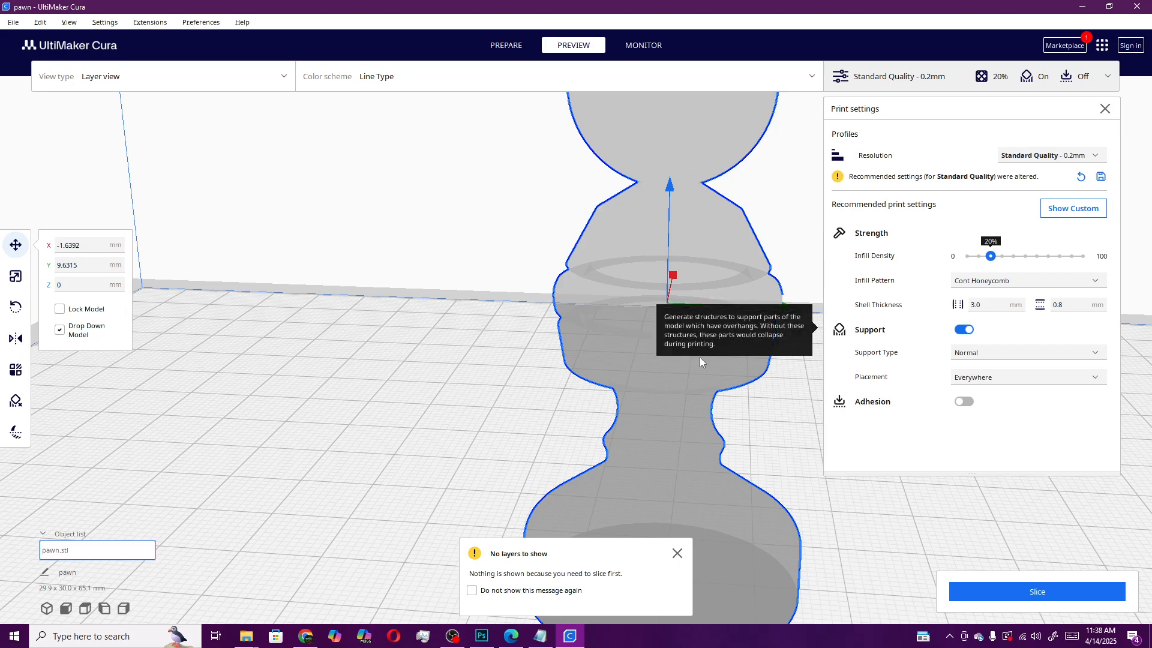
right_click_drag(560, 393, 560, 371)
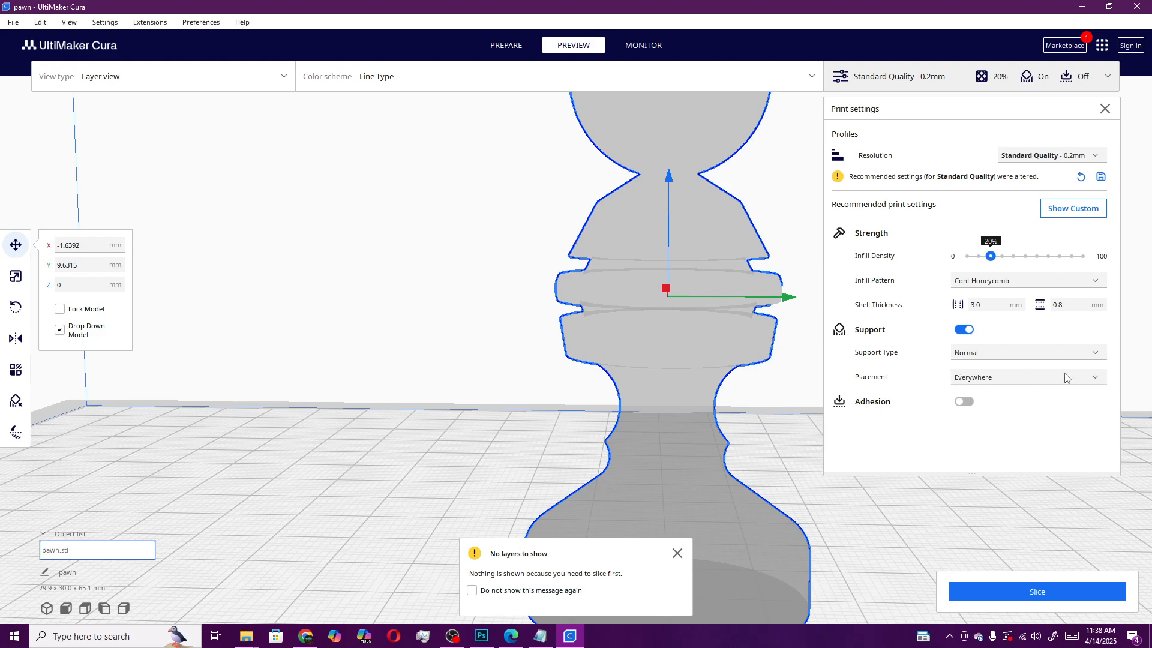
Slice the pawn with Normal support placed everywhere and inspect the sliced support structure
left_click(1098, 356)
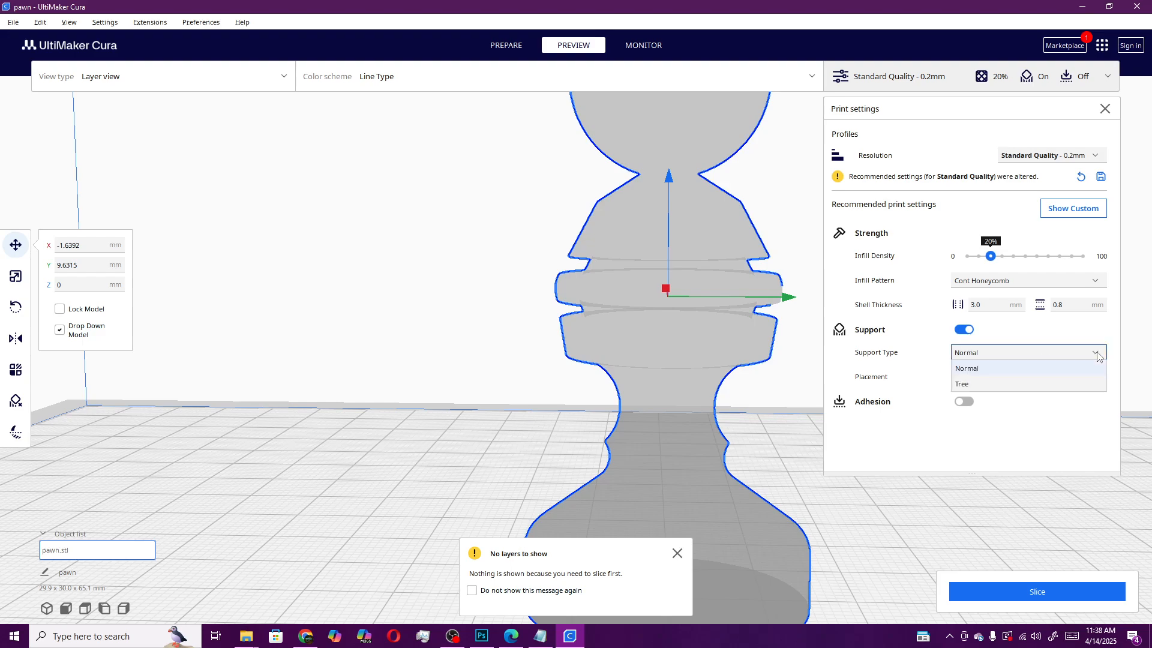
left_click(1100, 354)
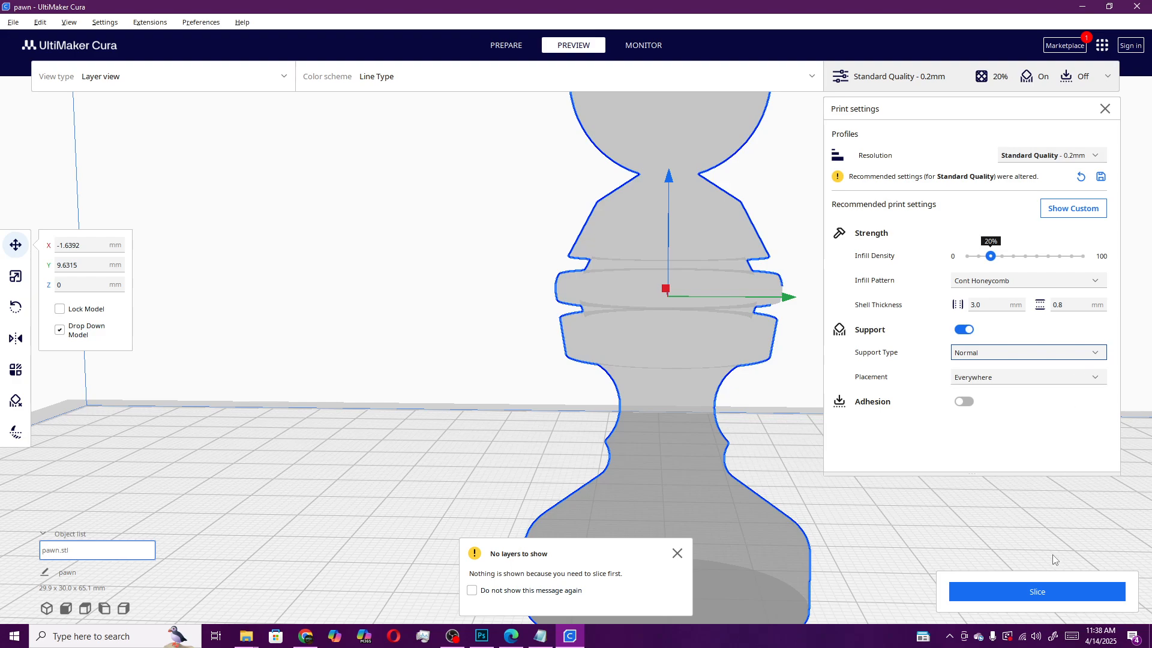
left_click(1061, 590)
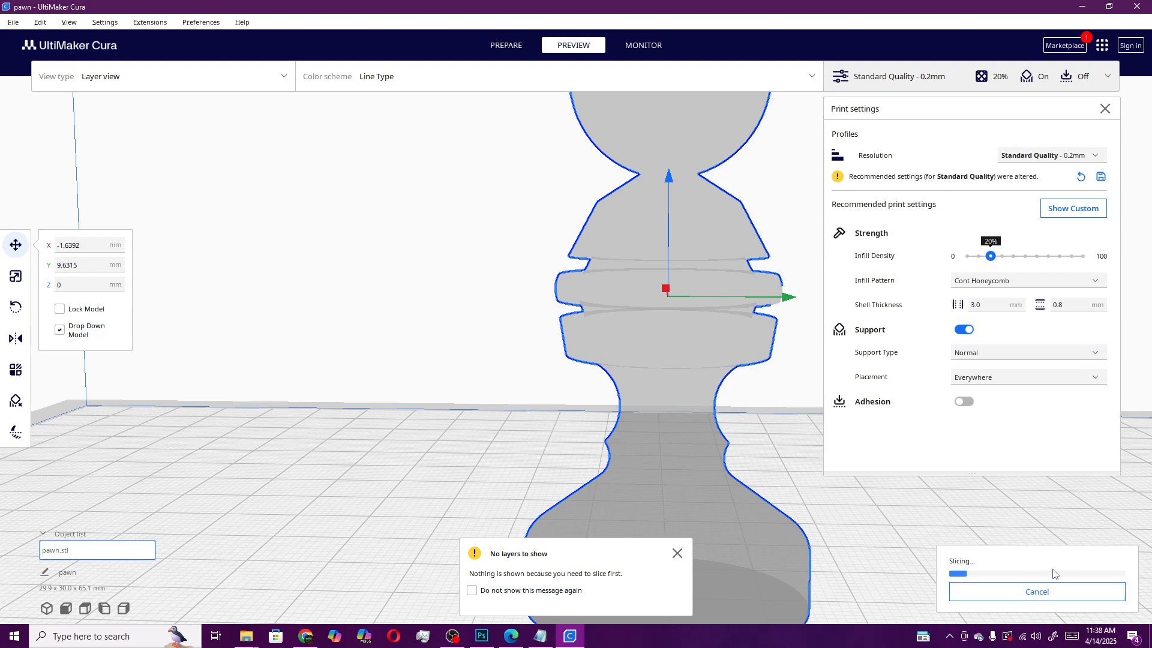
scroll(884, 494, "down", 2)
scroll(779, 426, "down", 2)
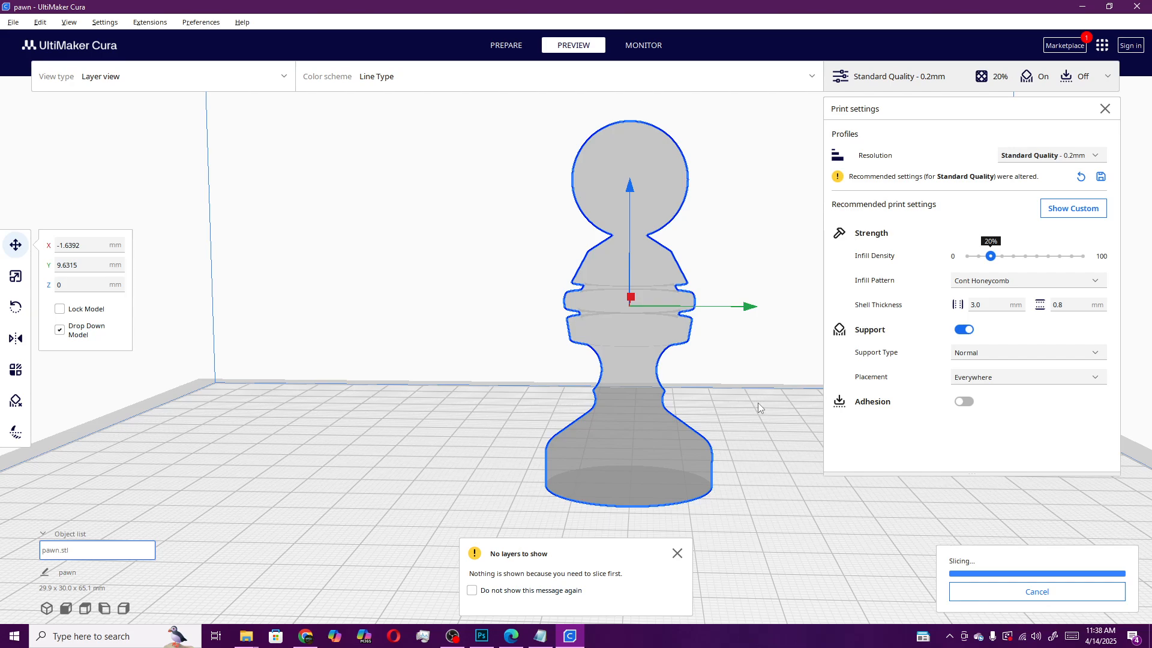
right_click_drag(715, 397, 757, 485)
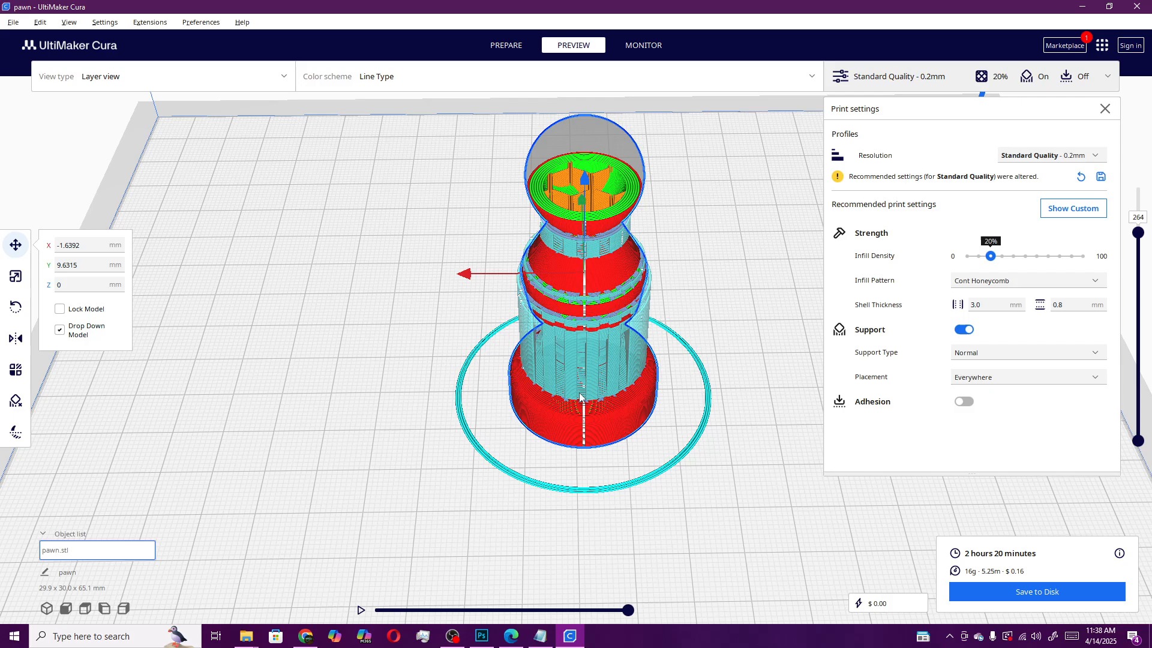
right_click_drag(449, 406, 532, 336)
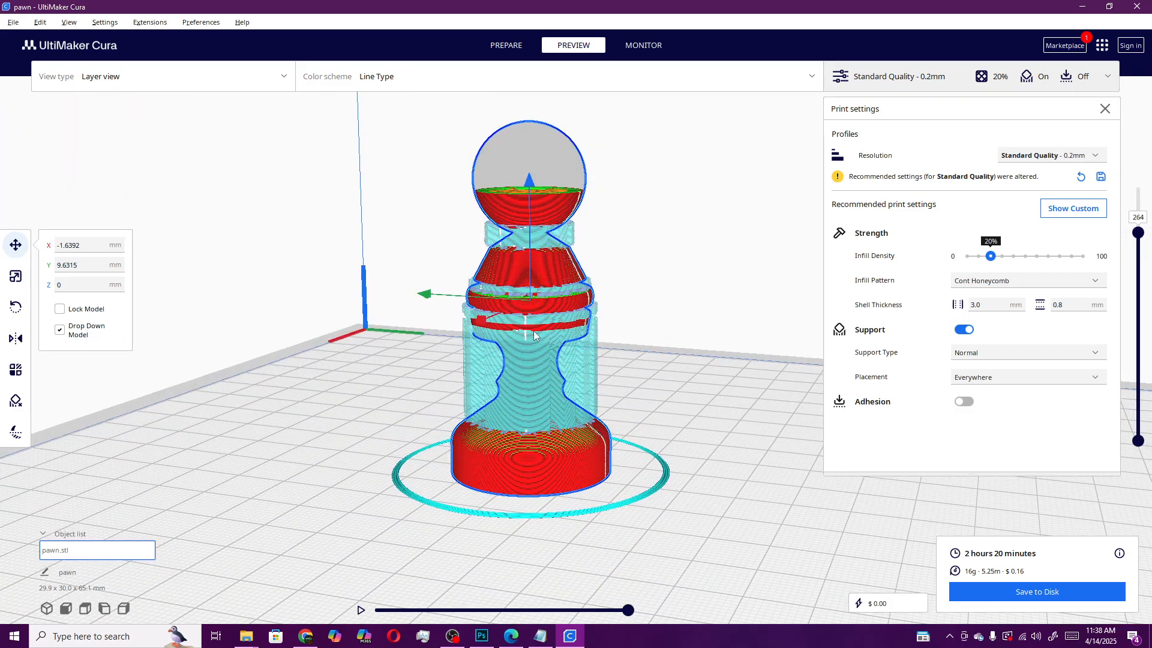
Set the support placement to Touching Buildplate and re-slice the pawn
left_click(1096, 352)
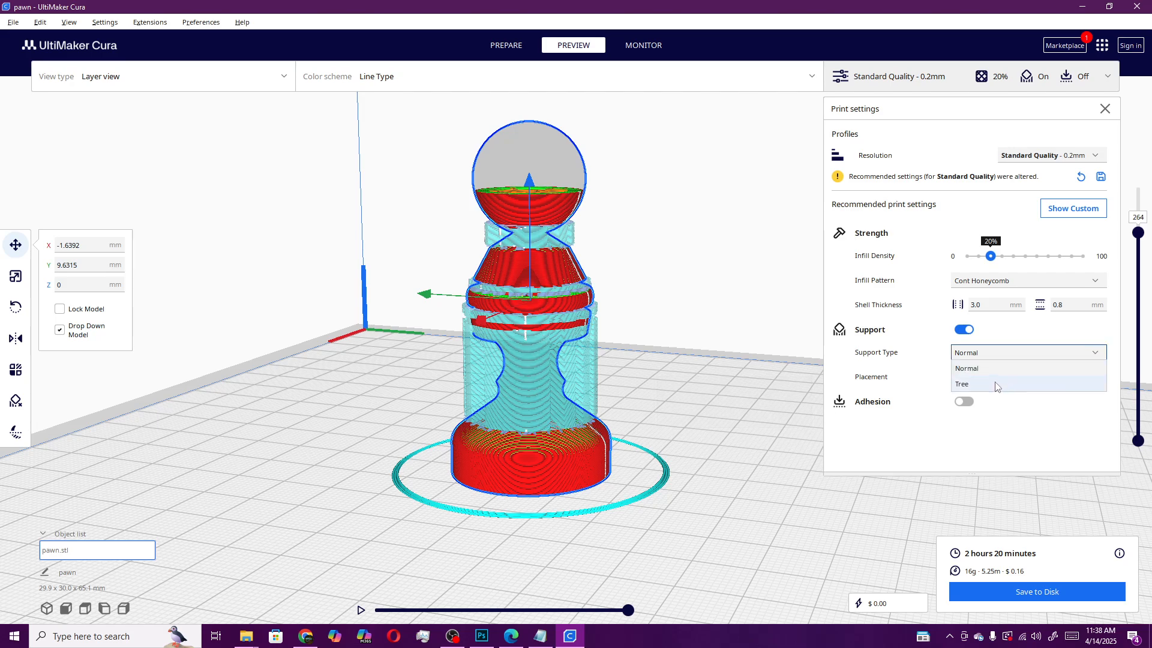
left_click(1056, 368)
left_click(1090, 377)
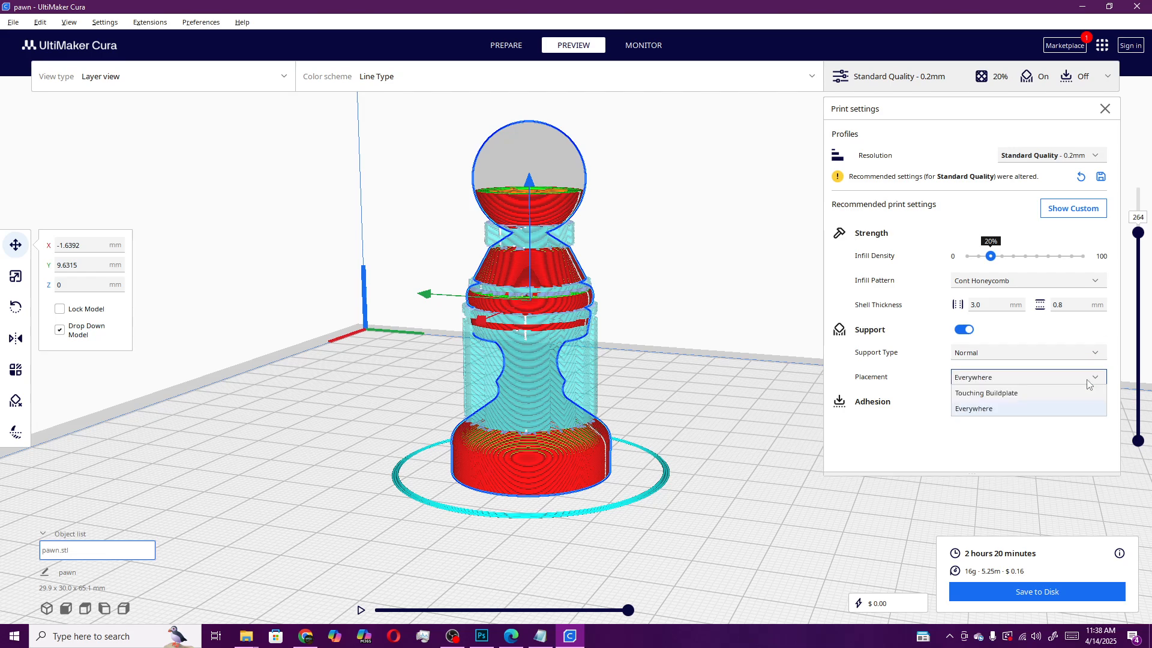
left_click(1005, 392)
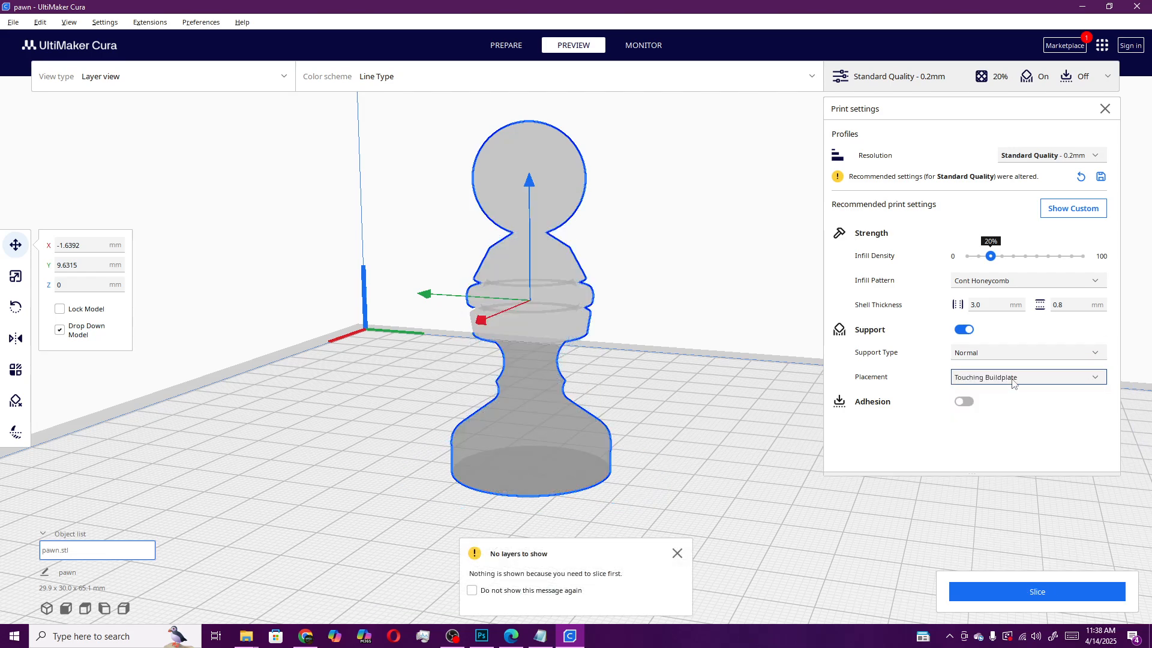
left_click(1039, 585)
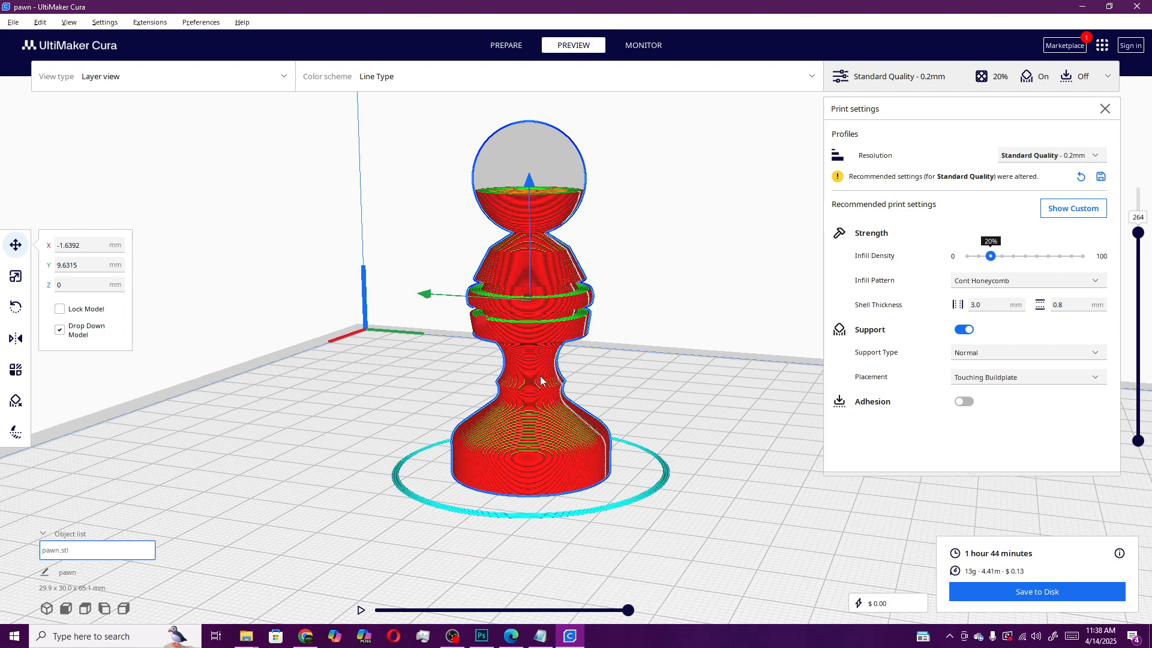
right_click_drag(664, 415, 607, 345)
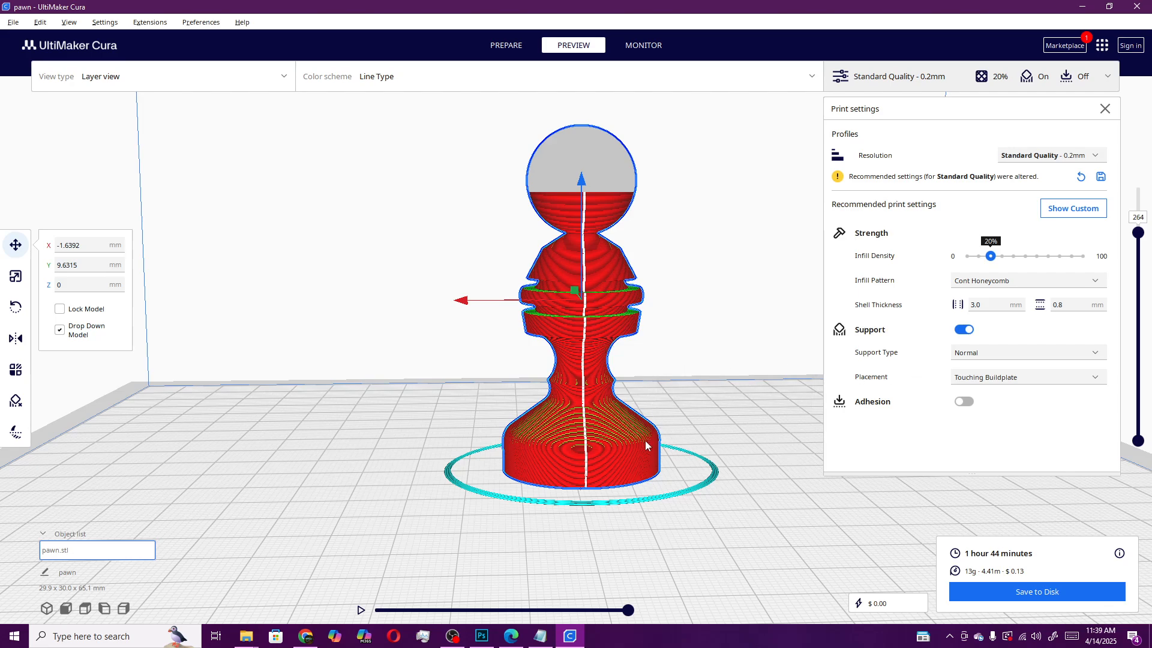
Change the support type to Tree and re-slice the pawn
left_click(993, 353)
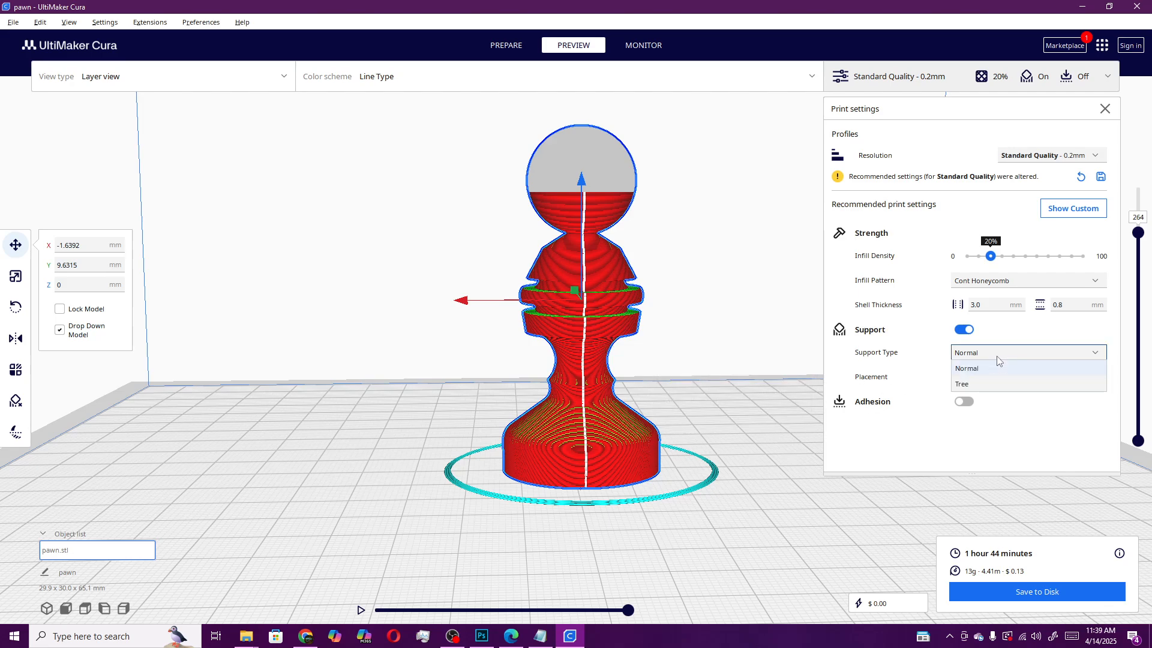
left_click(966, 384)
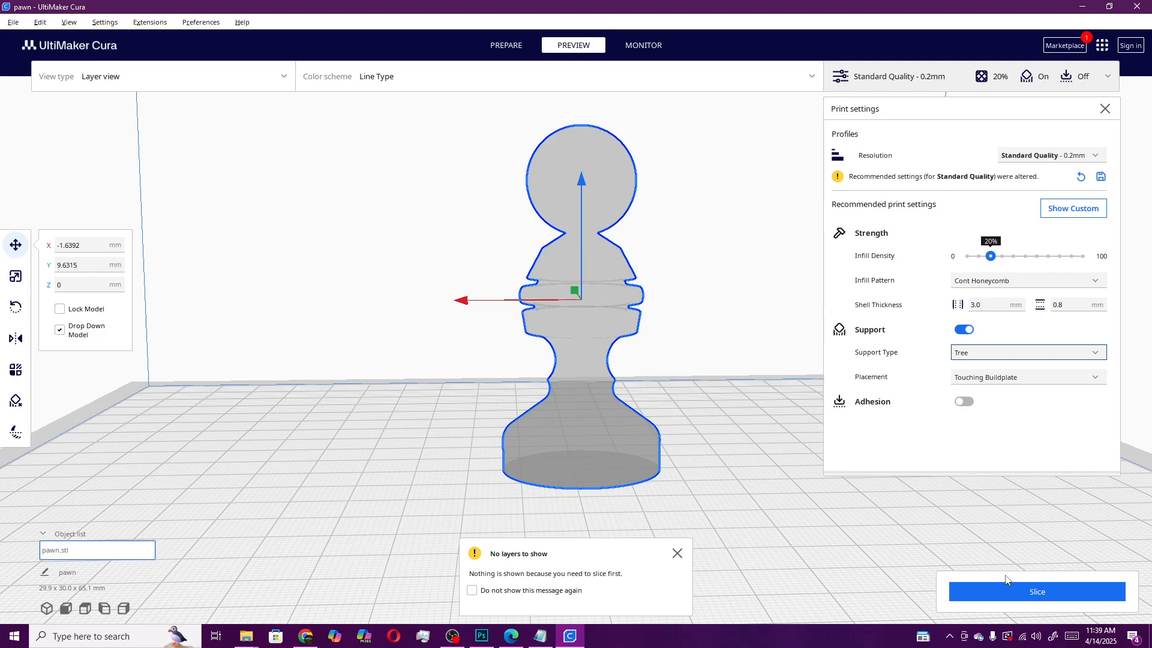
left_click(1036, 591)
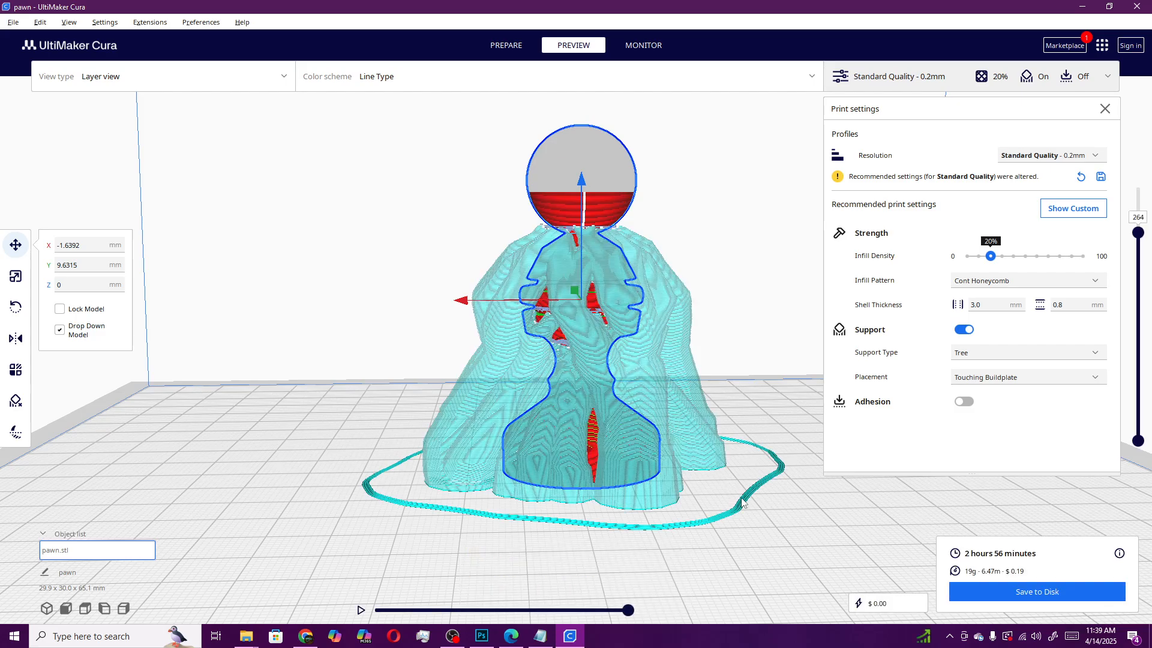
Inspect the tree support structure around the pawn from several angles and distances
right_click_drag(782, 522, 542, 514)
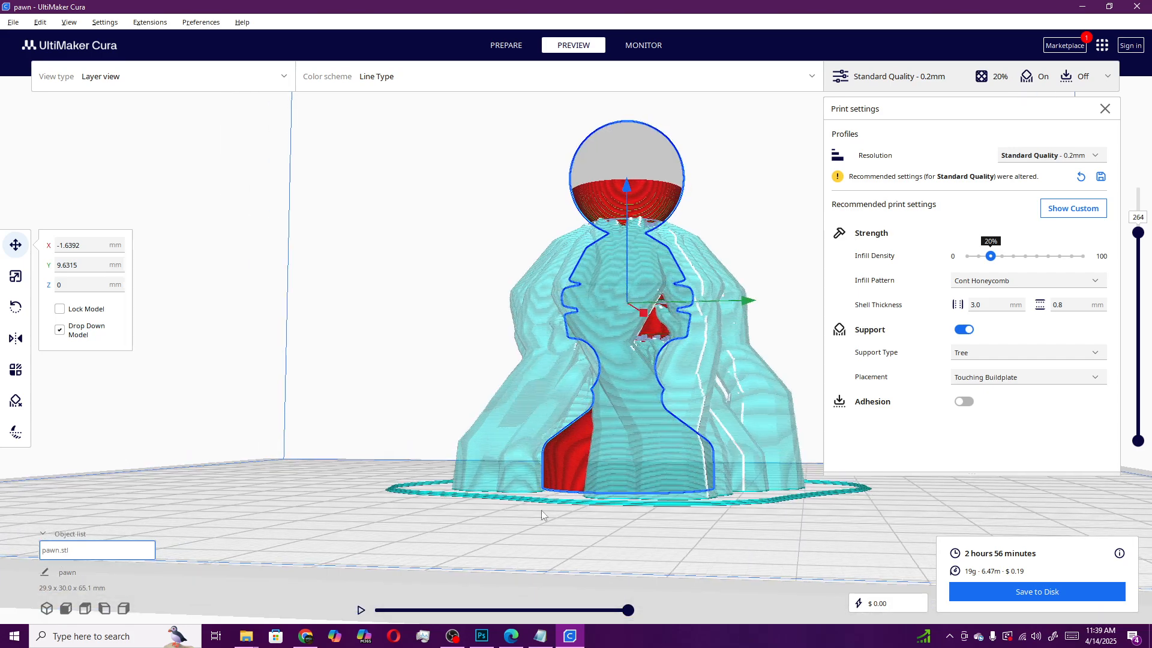
right_click_drag(653, 499, 637, 529)
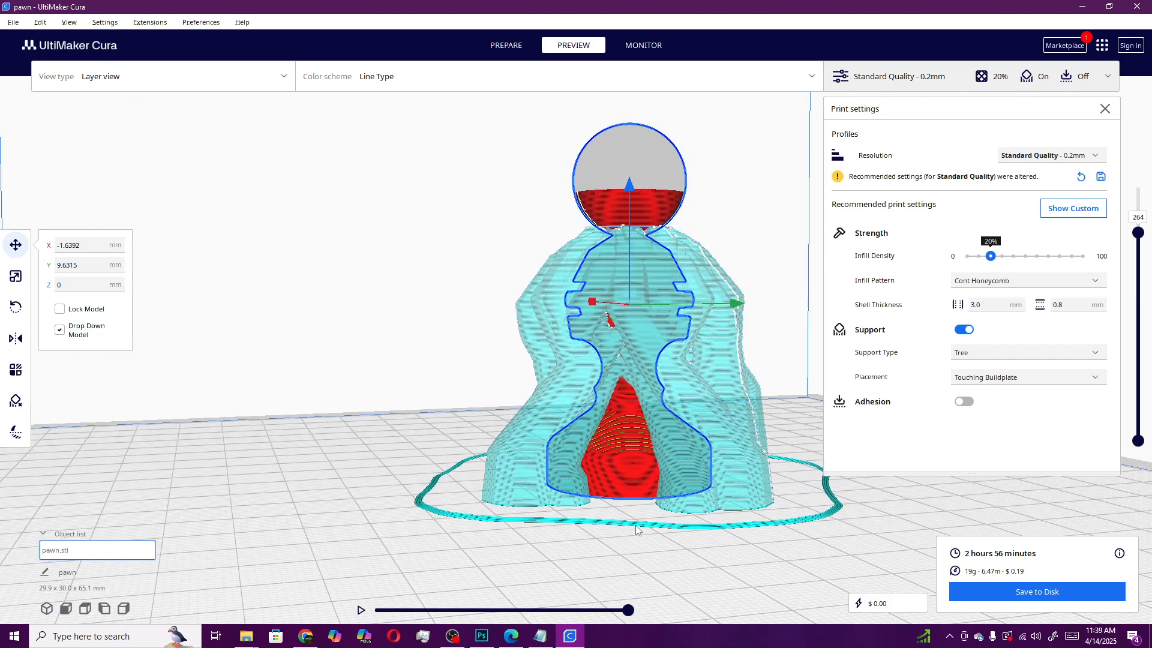
right_click_drag(624, 431, 752, 567)
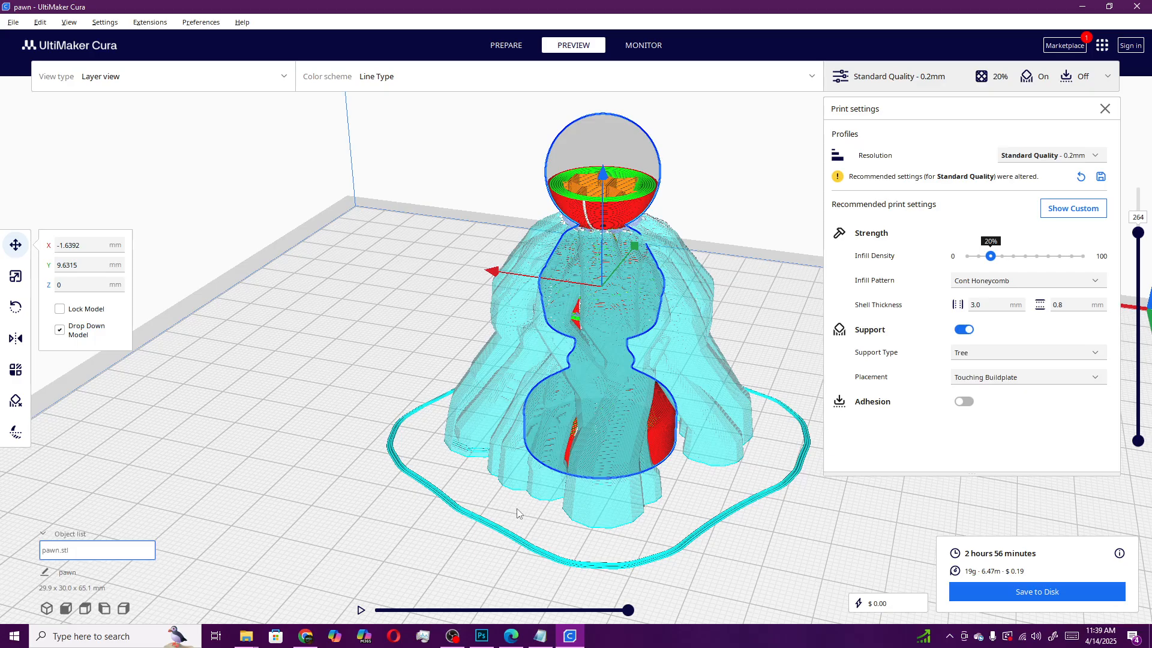
right_click_drag(520, 513, 755, 470)
right_click_drag(429, 236, 595, 269)
scroll(557, 264, "up", 5)
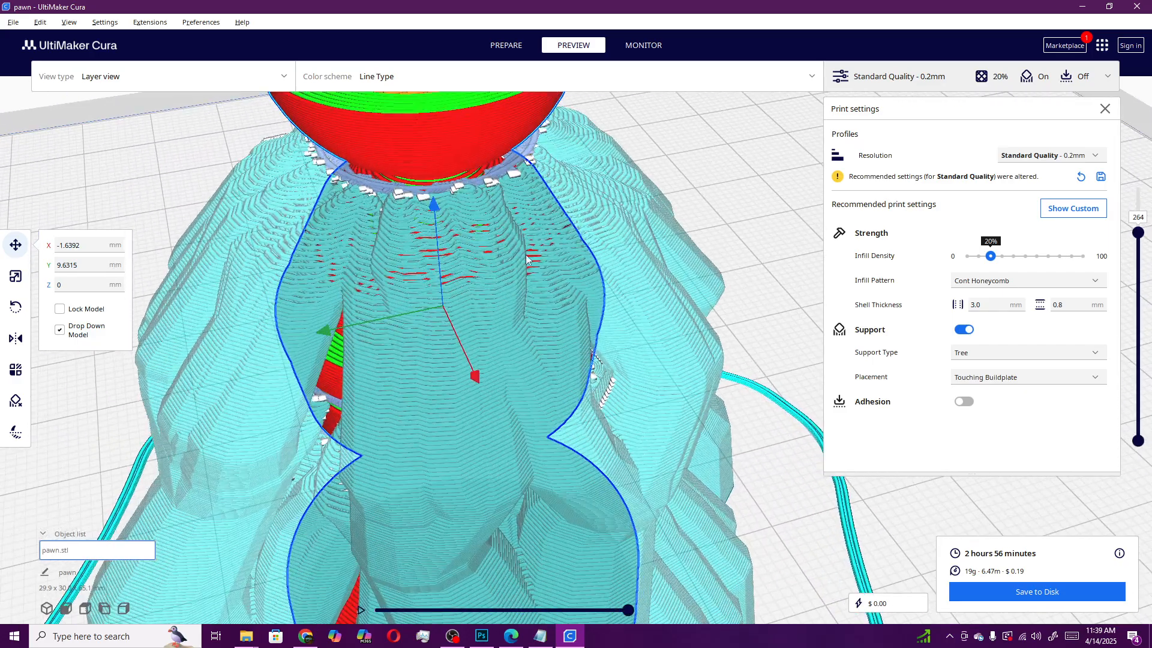
right_click_drag(610, 174, 694, 175)
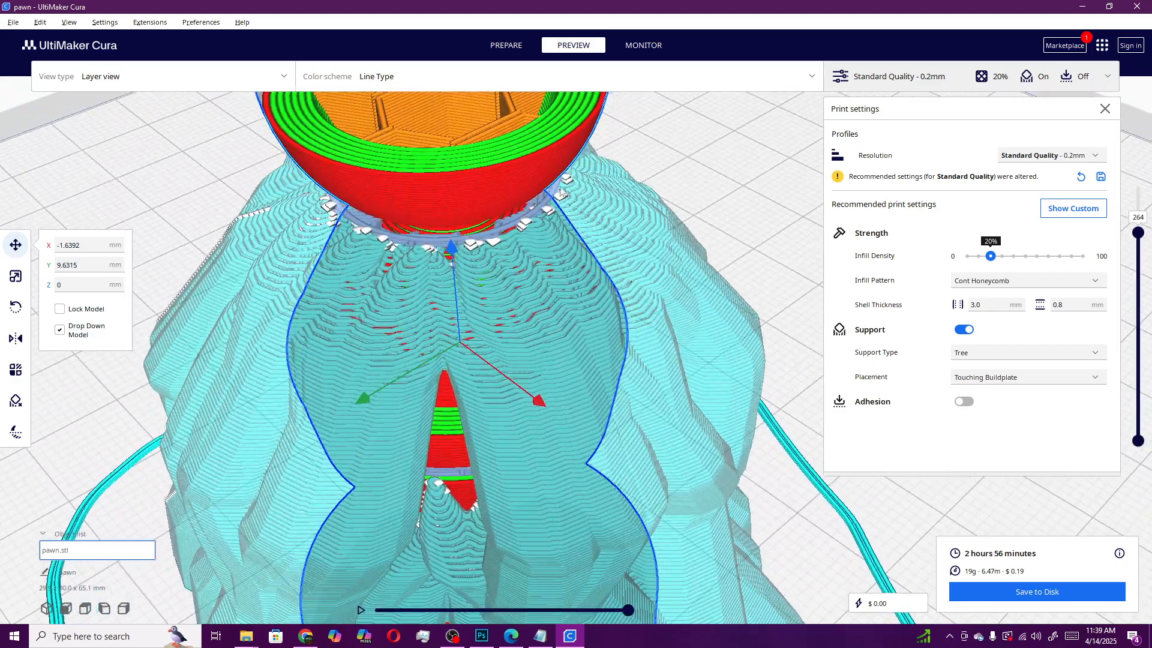
right_click_drag(428, 232, 388, 223)
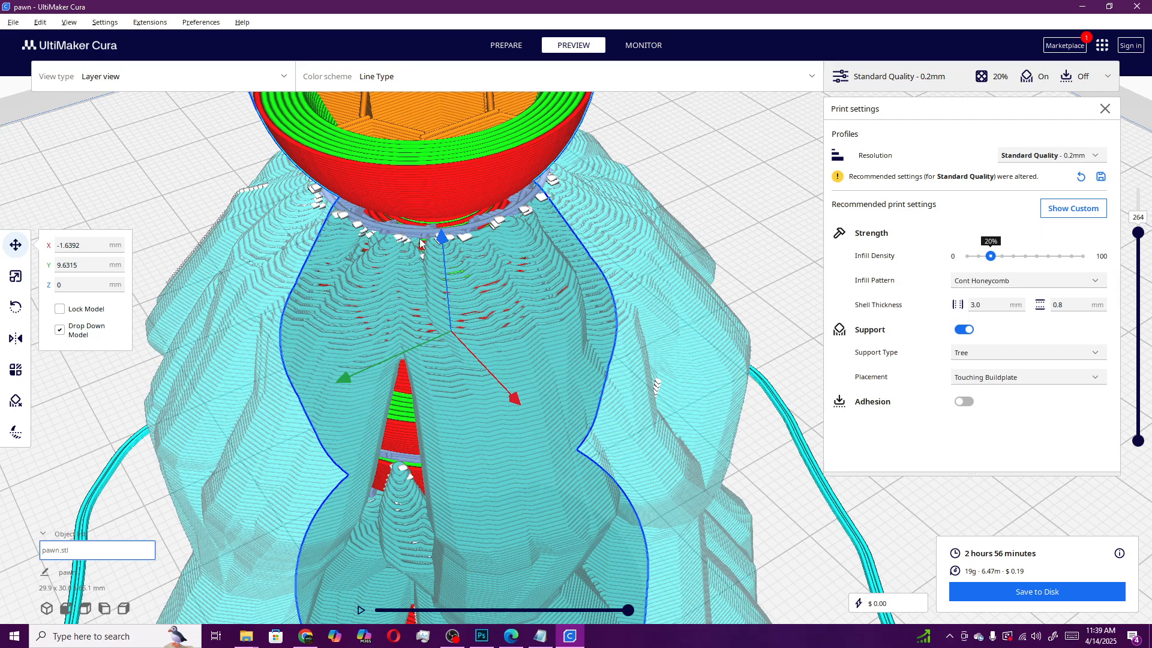
scroll(463, 262, "down", 5)
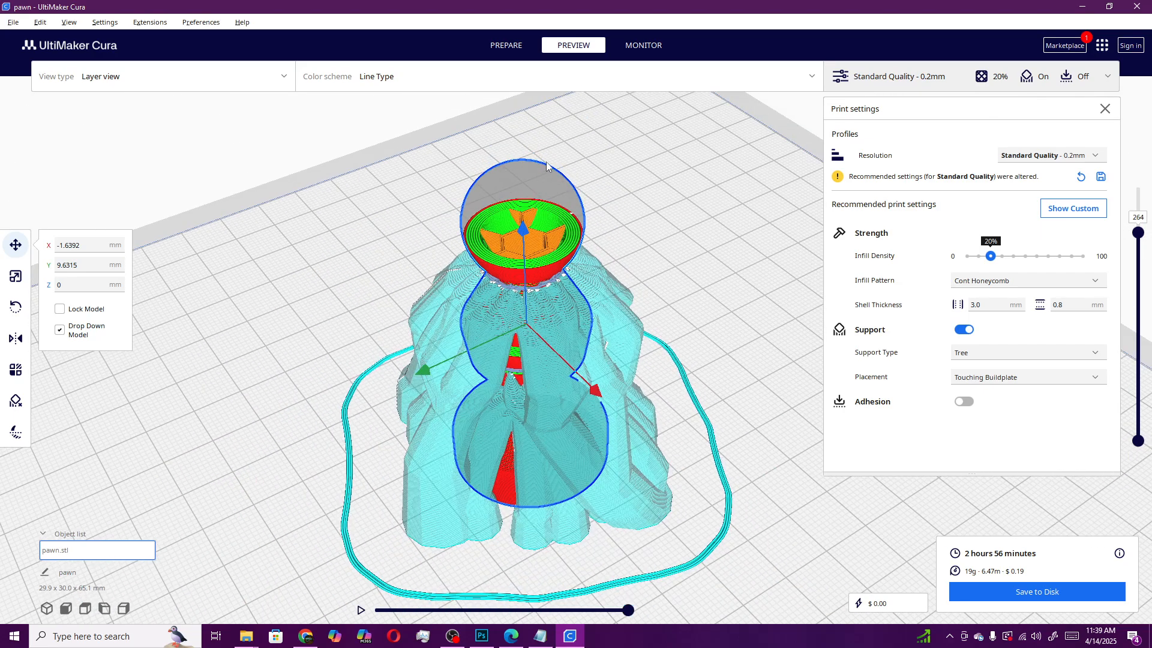
right_click_drag(652, 247, 218, 242)
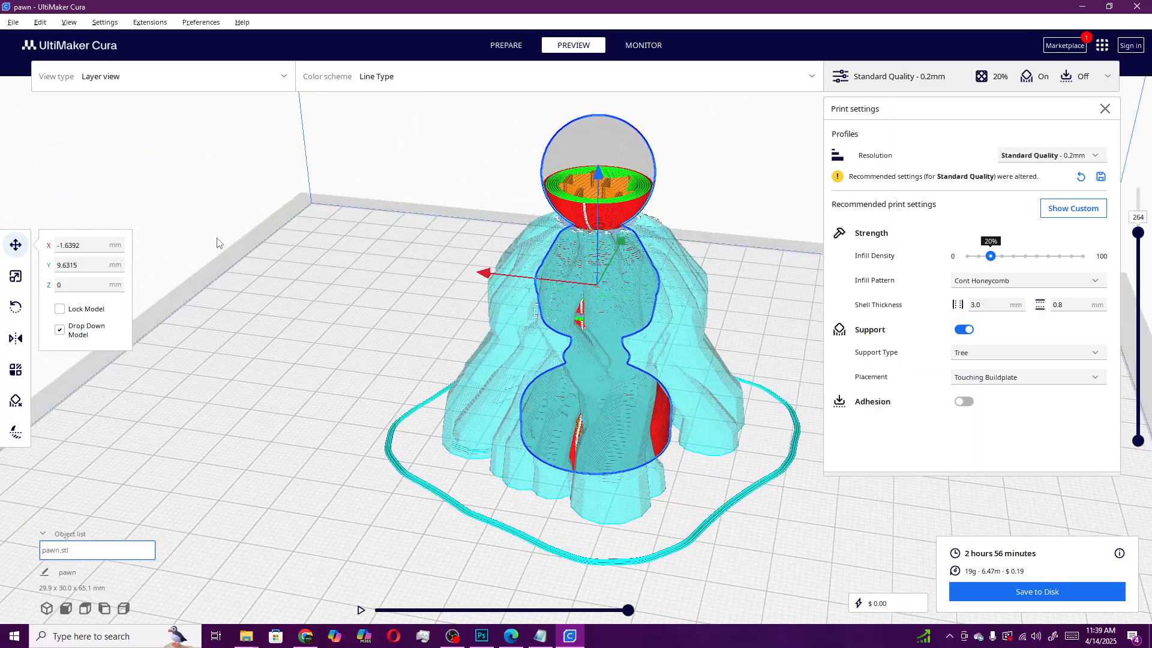
right_click_drag(669, 311, 708, 384)
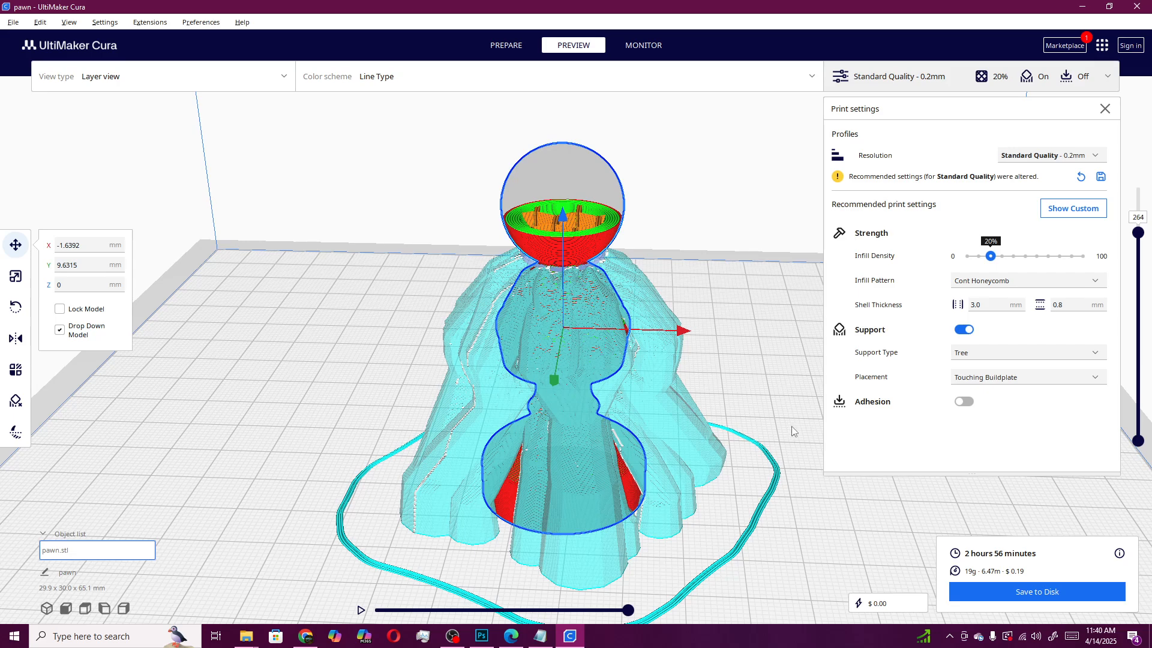
Enable build plate adhesion and re-slice the pawn
right_click(780, 481)
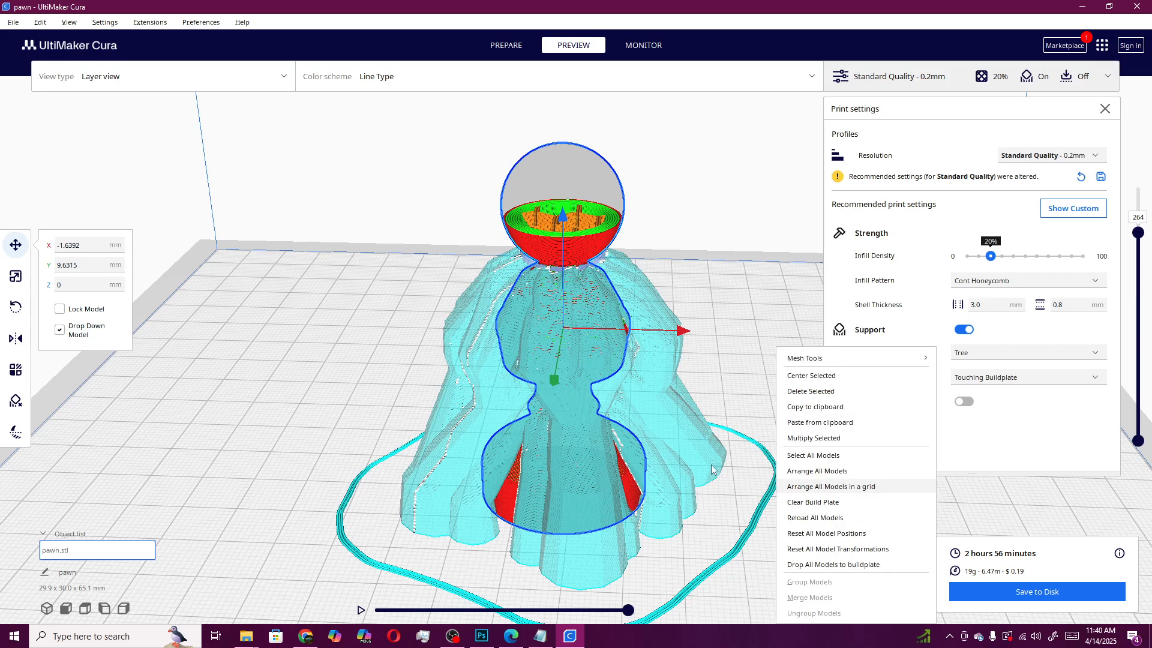
left_click(756, 448)
right_click_drag(771, 461, 718, 451)
right_click_drag(560, 445, 431, 424)
right_click_drag(704, 341, 746, 353)
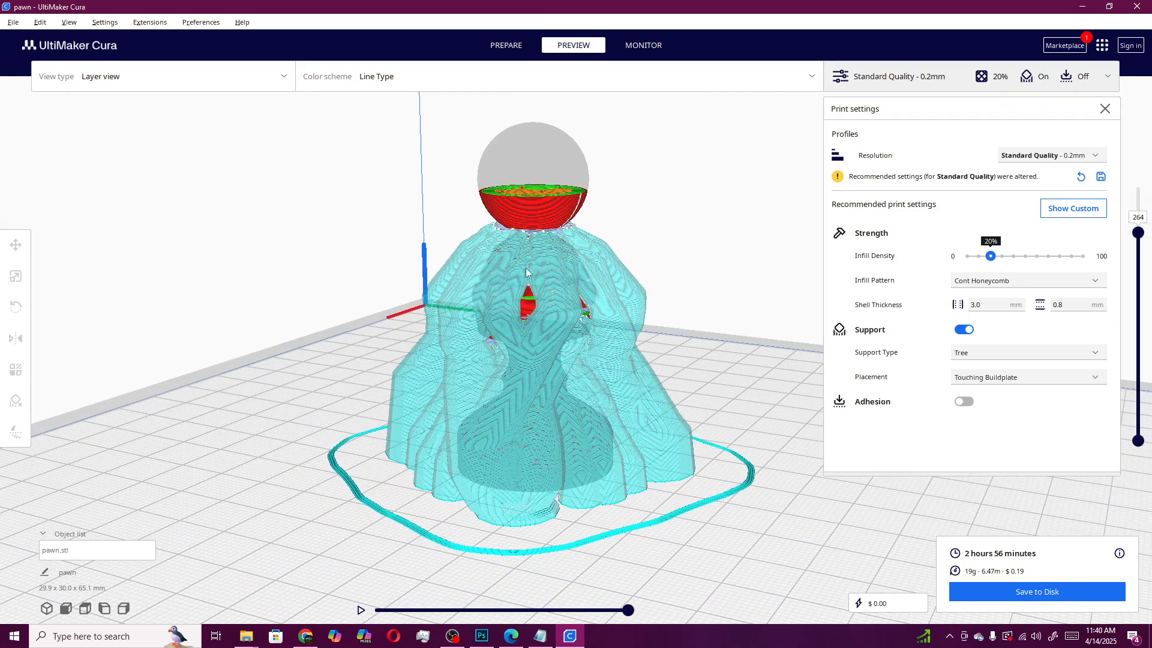
left_click(965, 403)
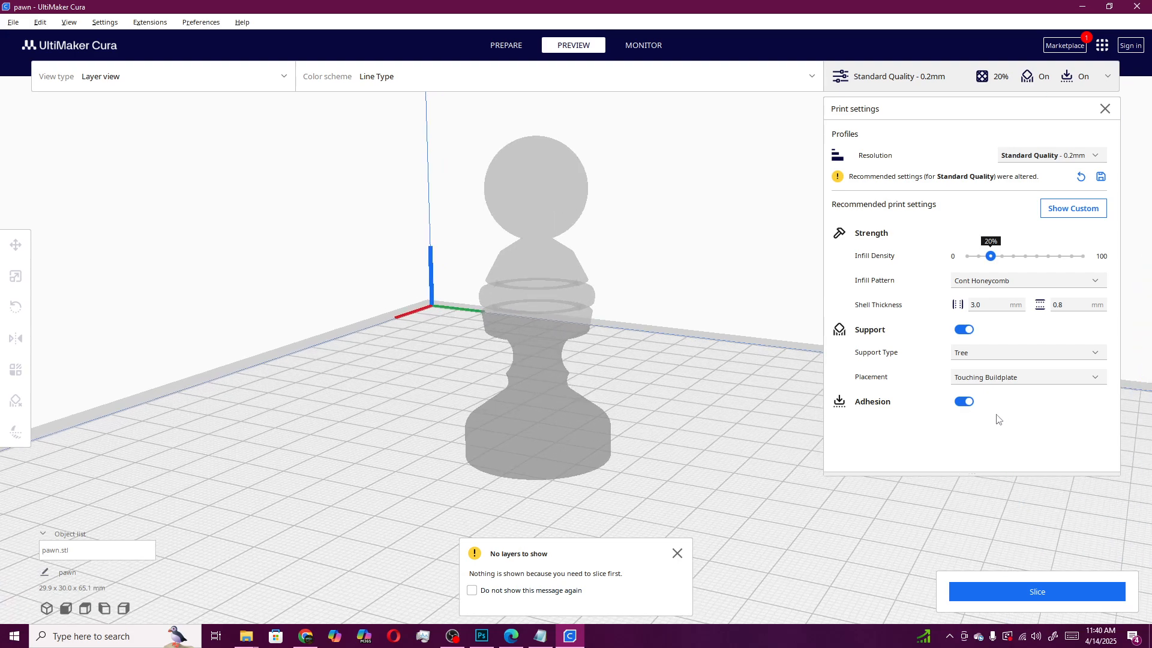
left_click(1027, 593)
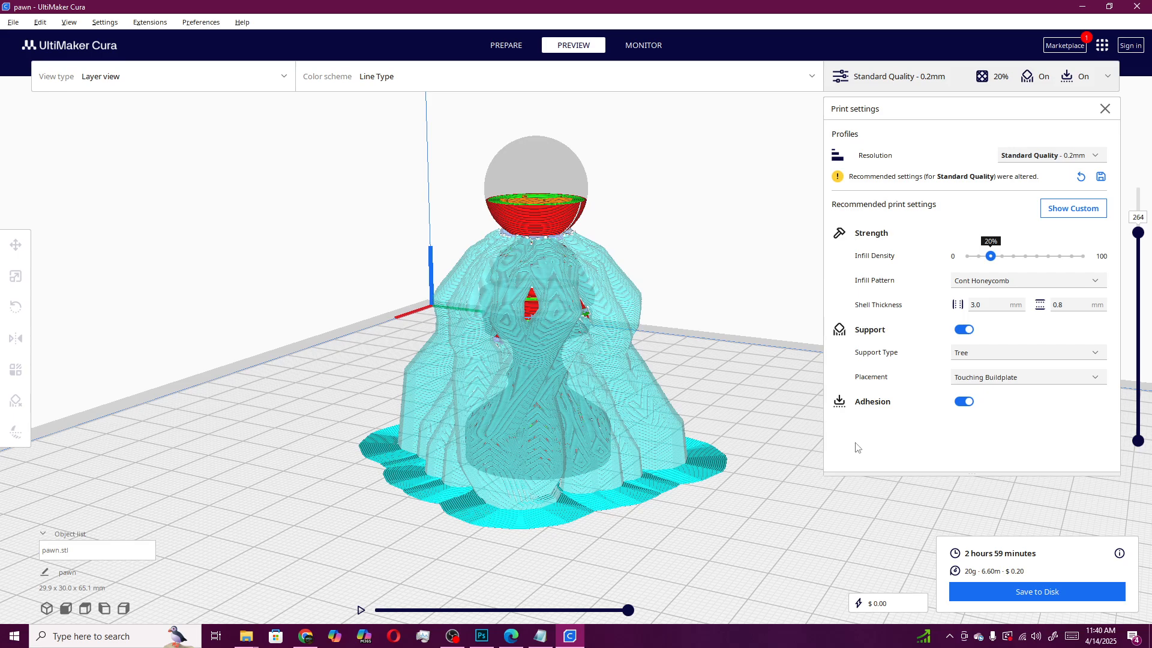
Inspect the first printed layer of the adhesion and supports, then switch build plate adhesion off
left_click_drag(1138, 232, 1138, 423)
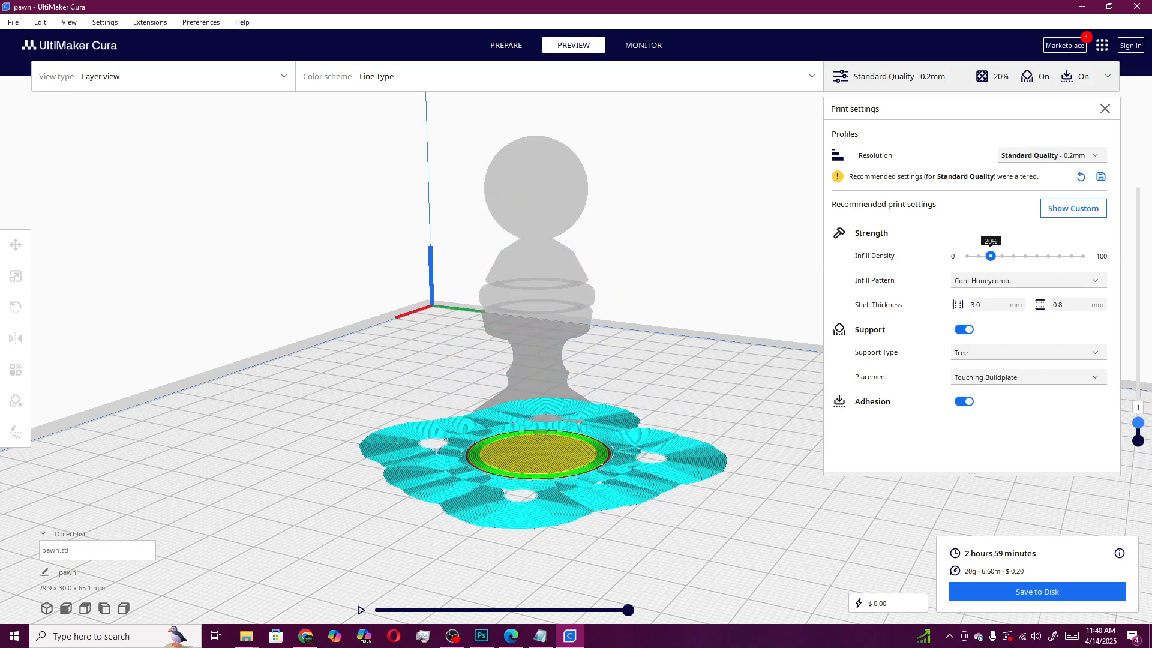
right_click_drag(671, 502, 743, 571)
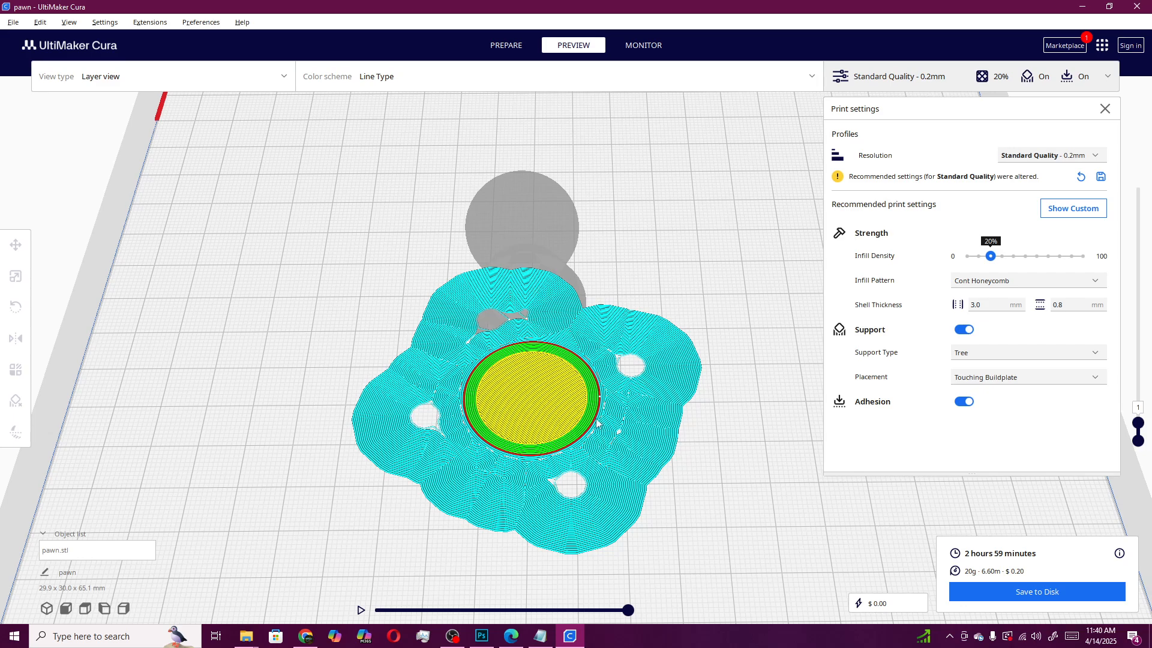
right_click_drag(547, 471, 500, 397)
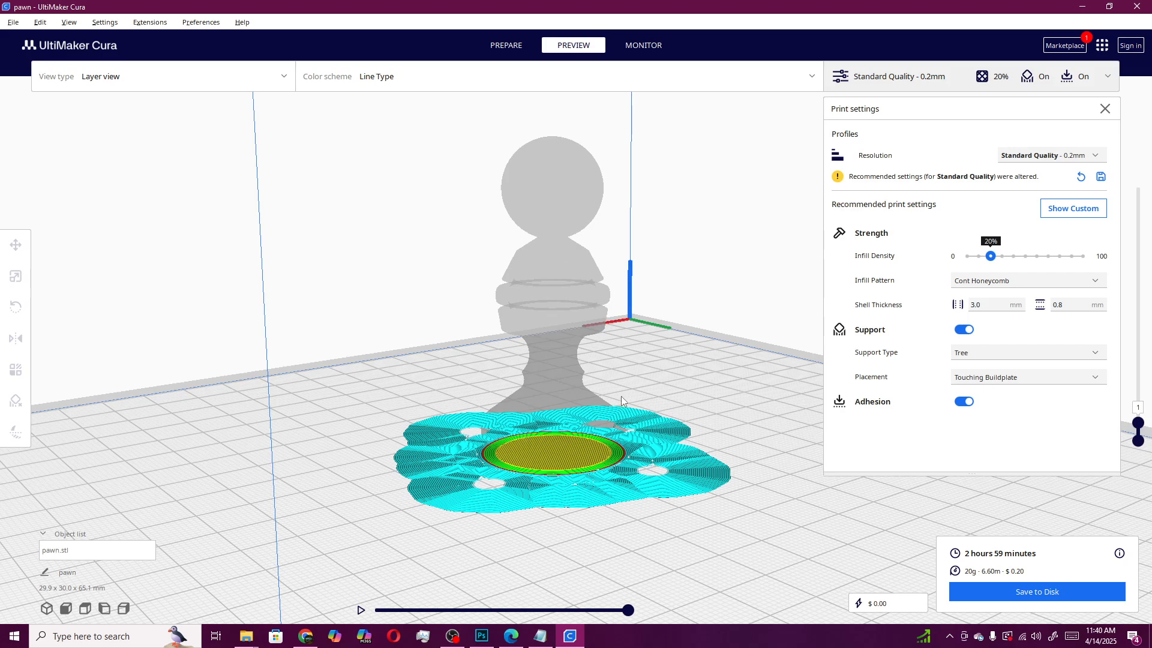
right_click_drag(563, 442, 738, 514)
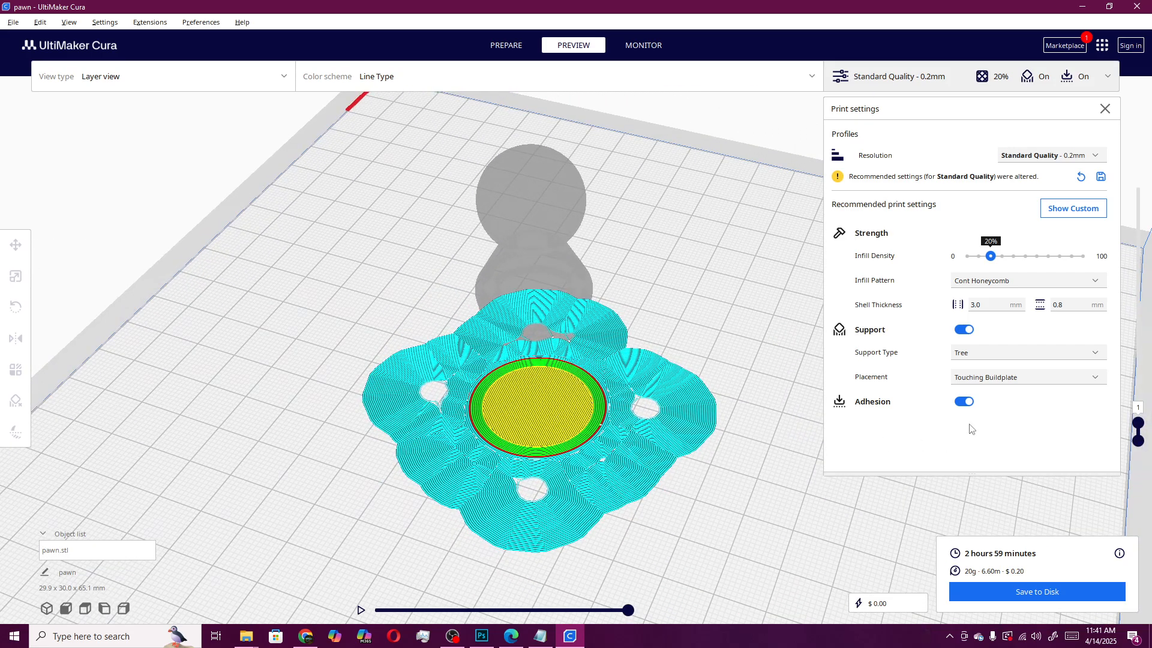
right_click_drag(667, 469, 714, 424)
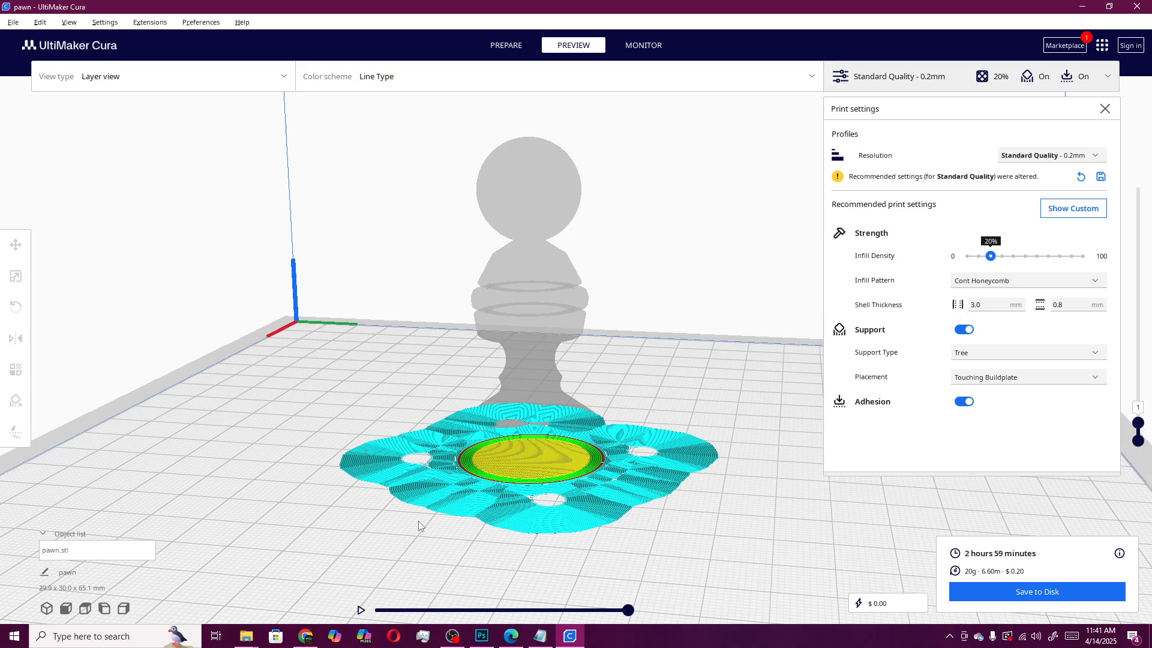
right_click_drag(709, 524, 545, 577)
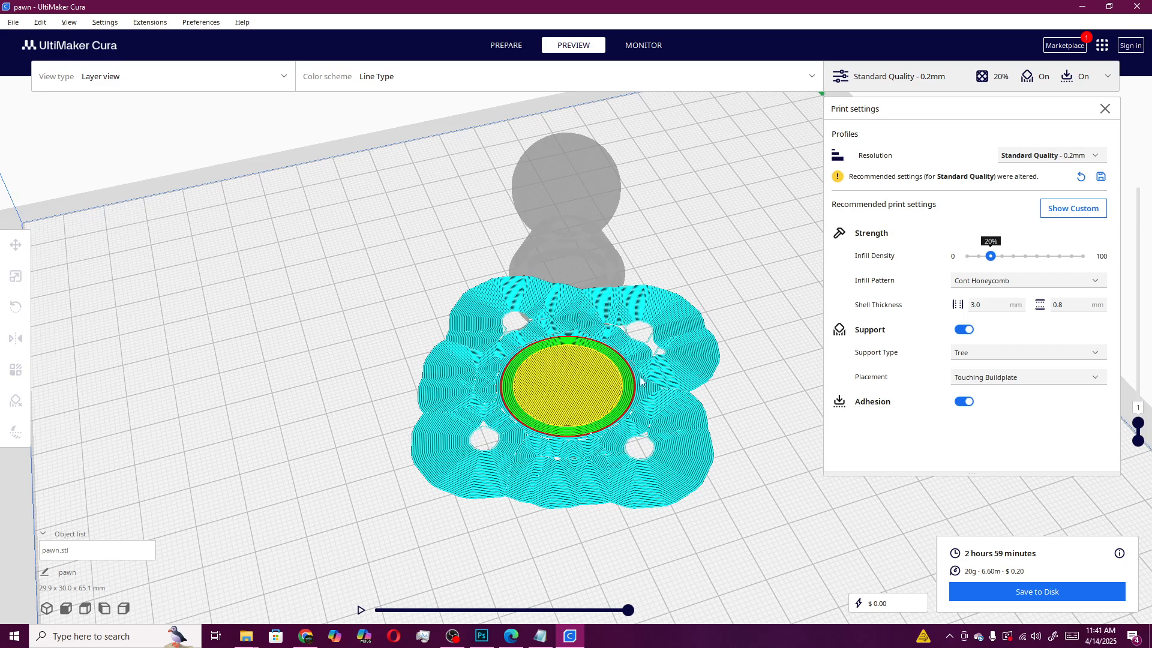
right_click_drag(531, 466, 655, 527)
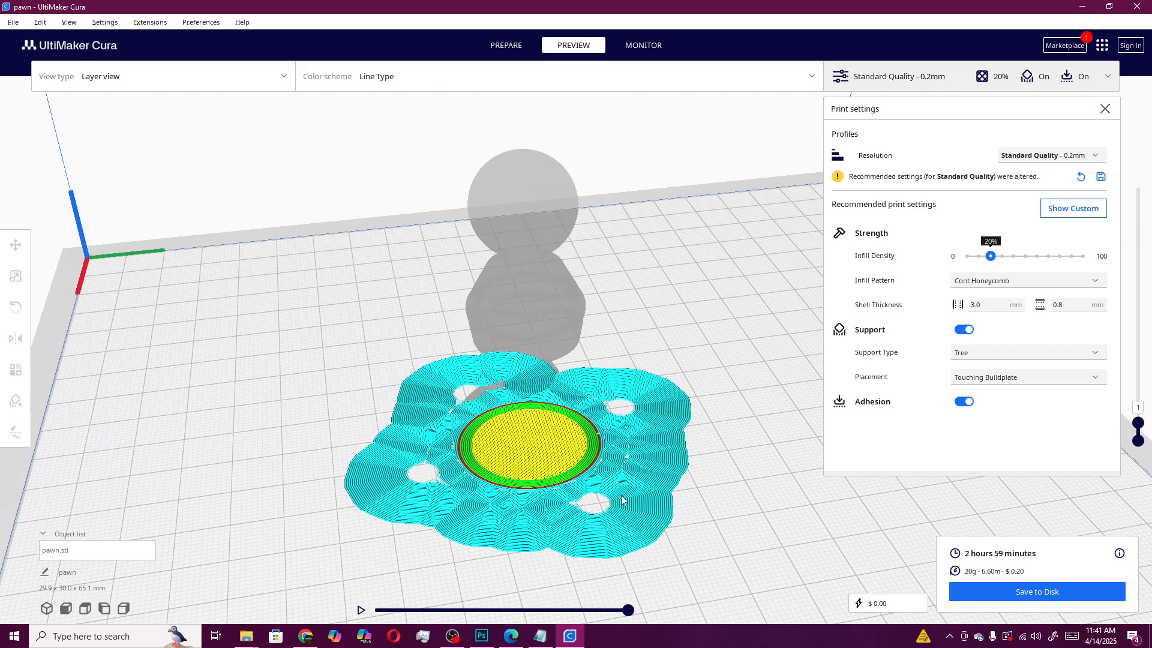
left_click(967, 402)
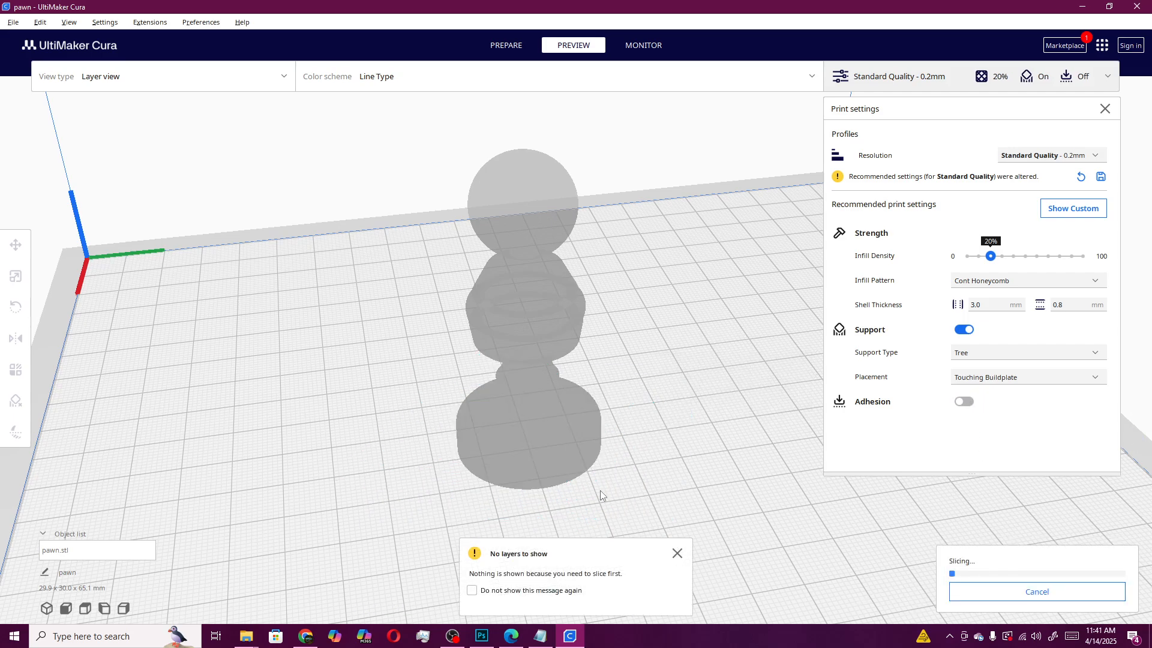
Inspect the re-sliced first layer of the tree supports around the pawn from several angles and zoom levels
right_click_drag(475, 519, 689, 454)
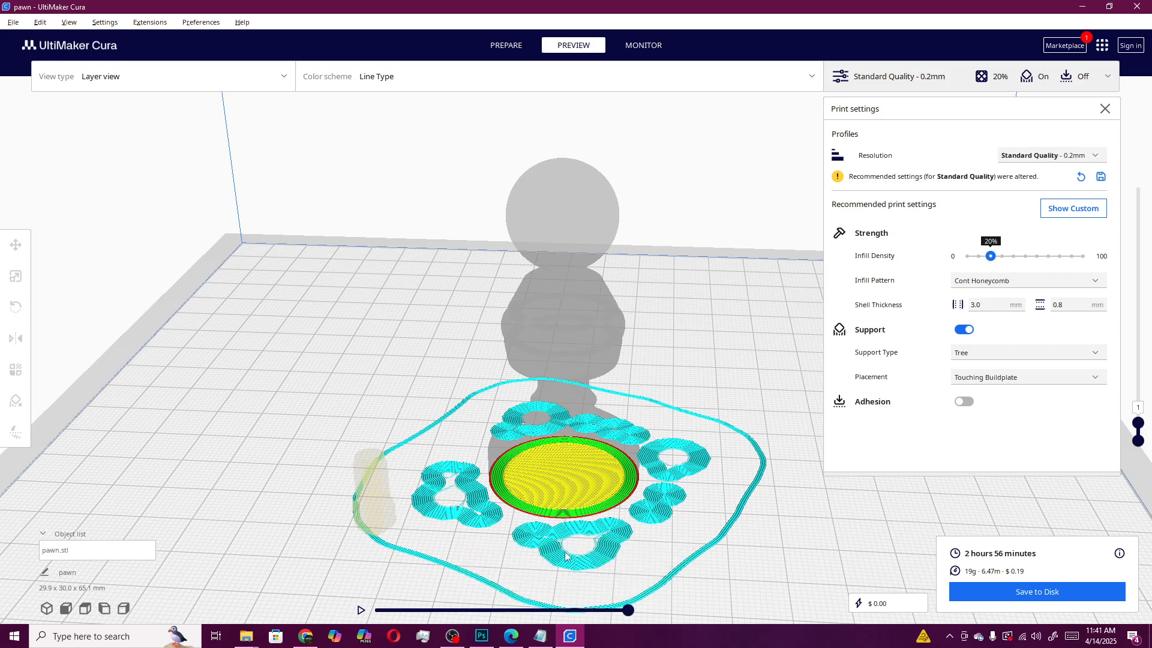
right_click_drag(700, 531, 444, 509)
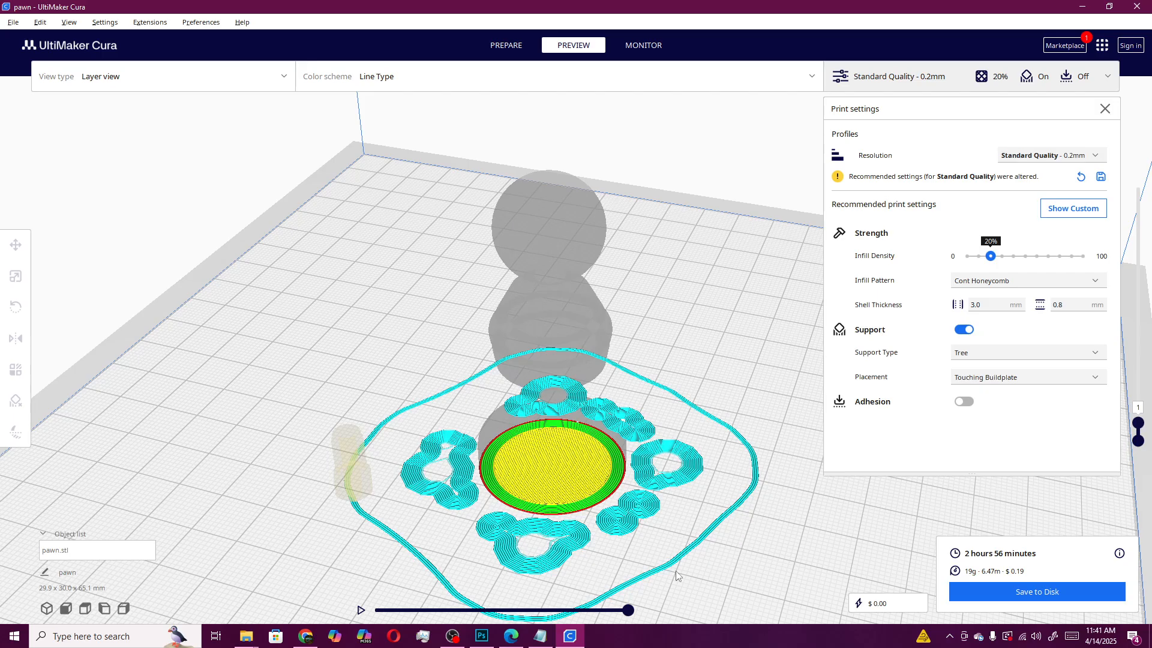
right_click_drag(715, 559, 677, 516)
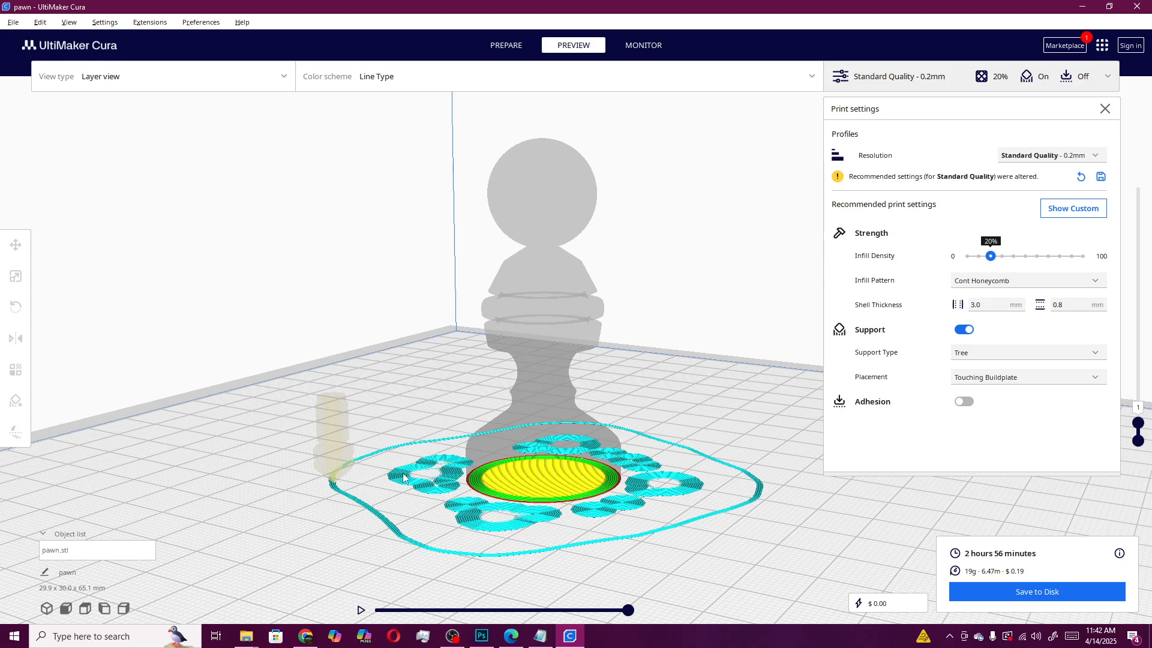
scroll(372, 529, "down", 3)
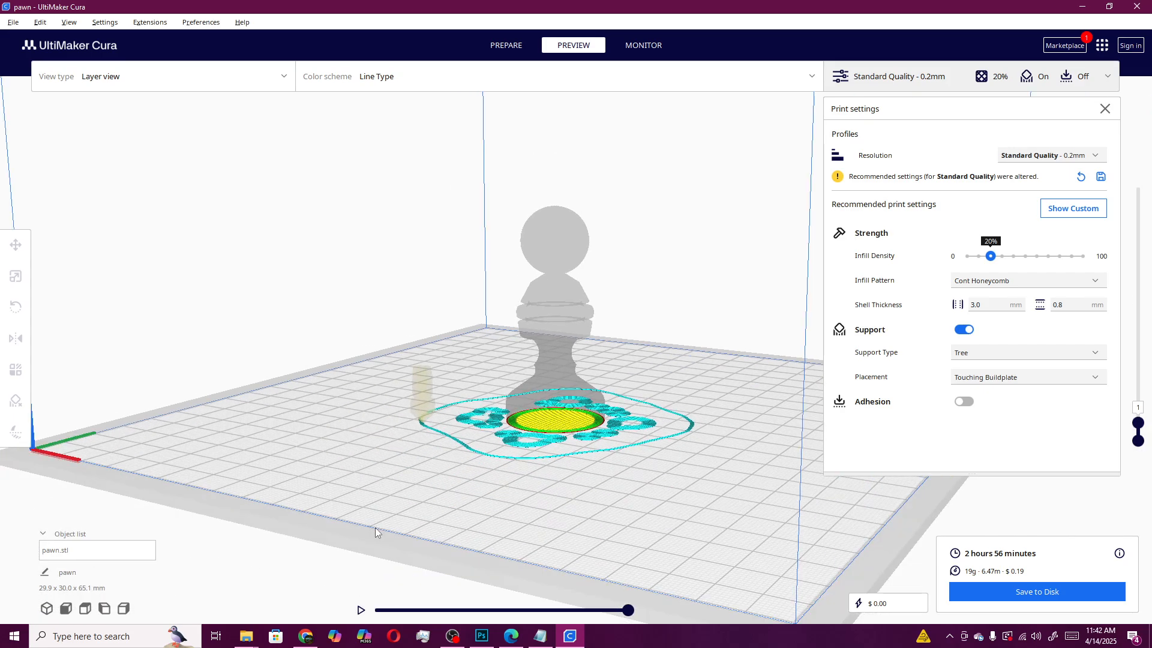
right_click_drag(376, 528, 456, 523)
scroll(458, 527, "down", 3)
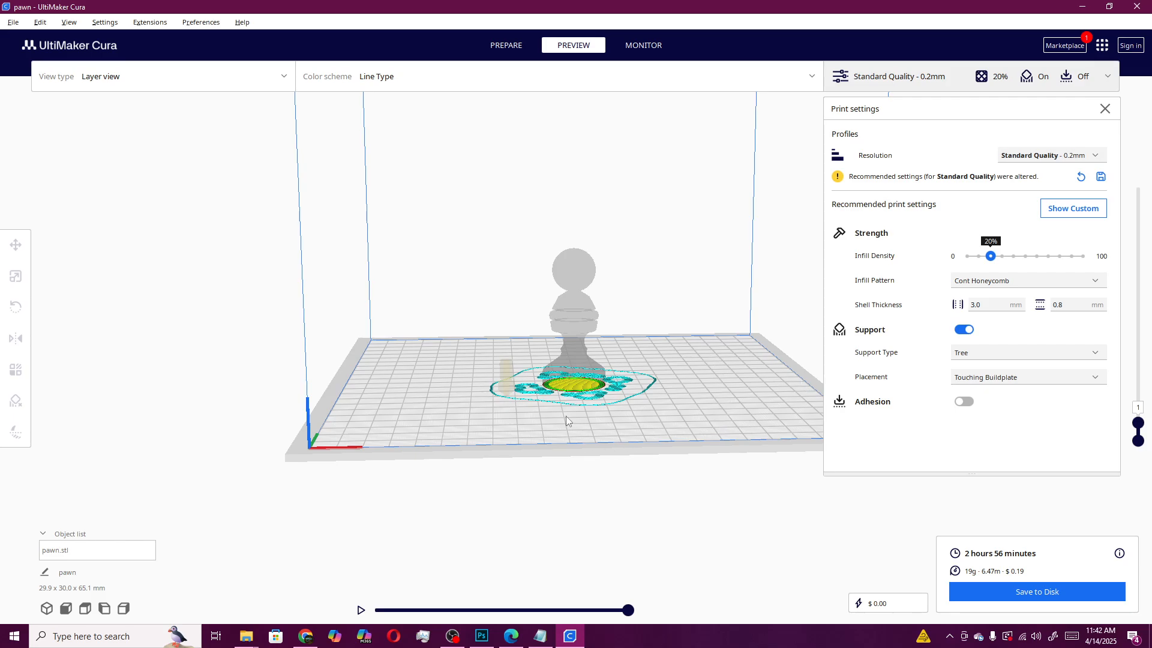
right_click_drag(567, 416, 445, 398)
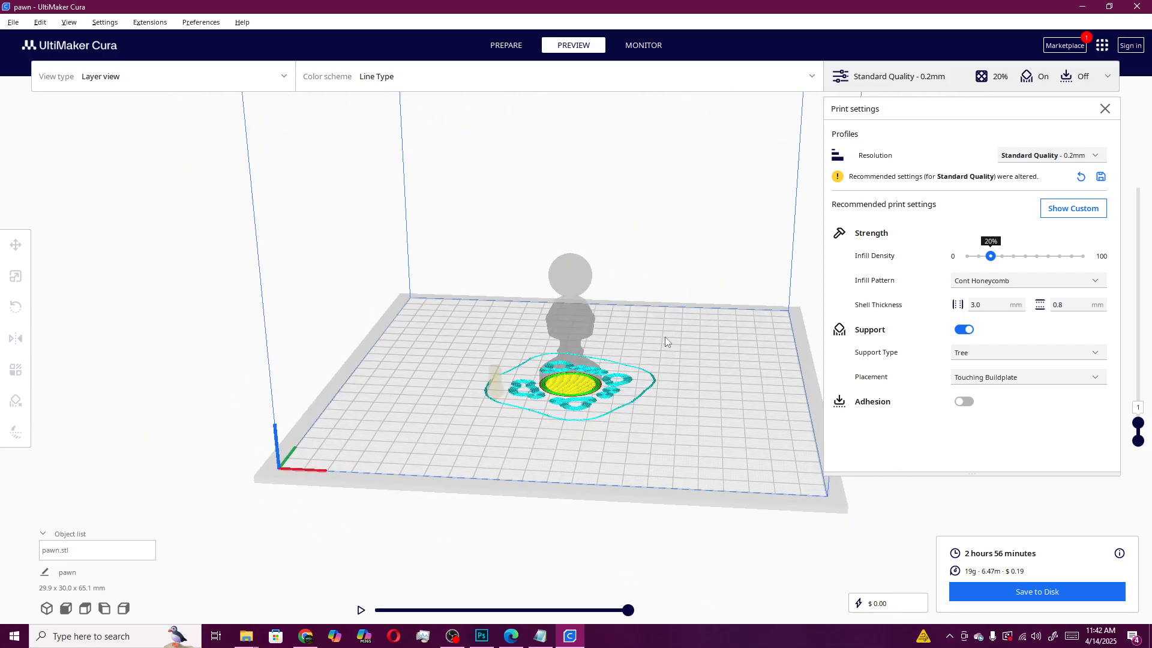